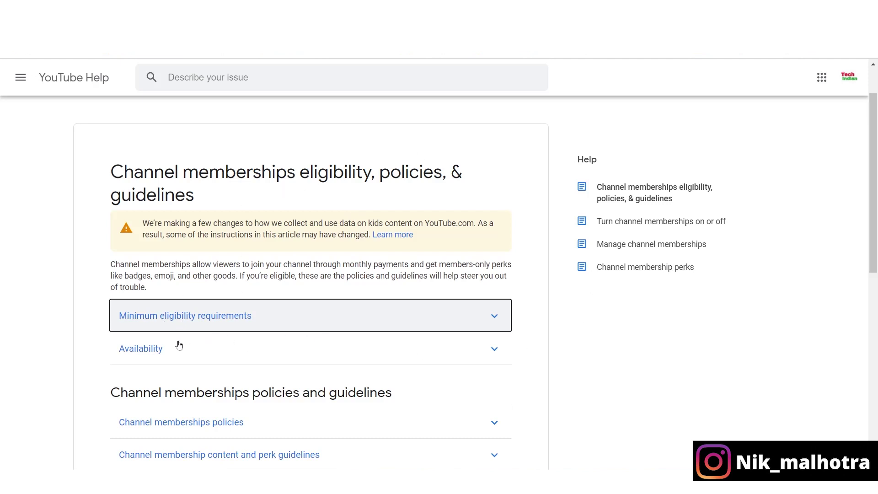
Expand the minimum eligibility requirements in the channel memberships help article and read through them
{"action": "left_click", "coordinate": [361, 319]}
{"action": "scroll", "coordinate": [439, 290], "scroll_direction": "down", "scroll_amount": 1}
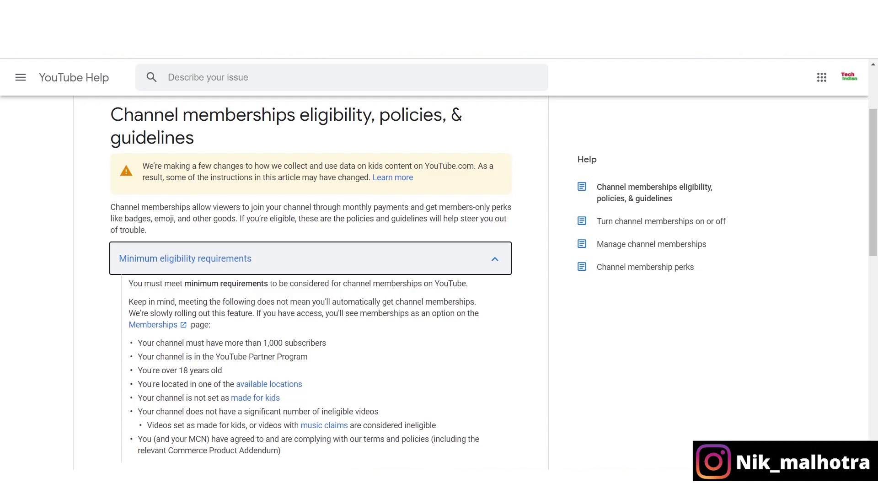
{"action": "scroll", "coordinate": [483, 324], "scroll_direction": "down", "scroll_amount": 1}
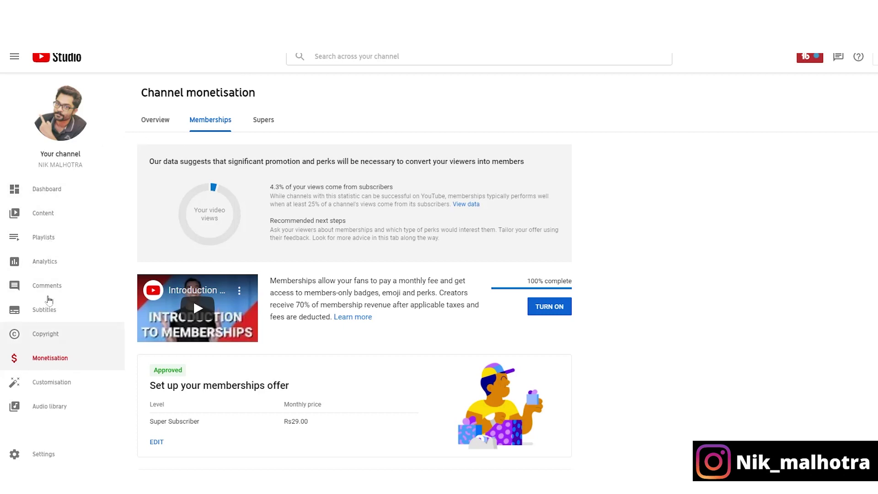
{"action": "left_click", "coordinate": [263, 130]}
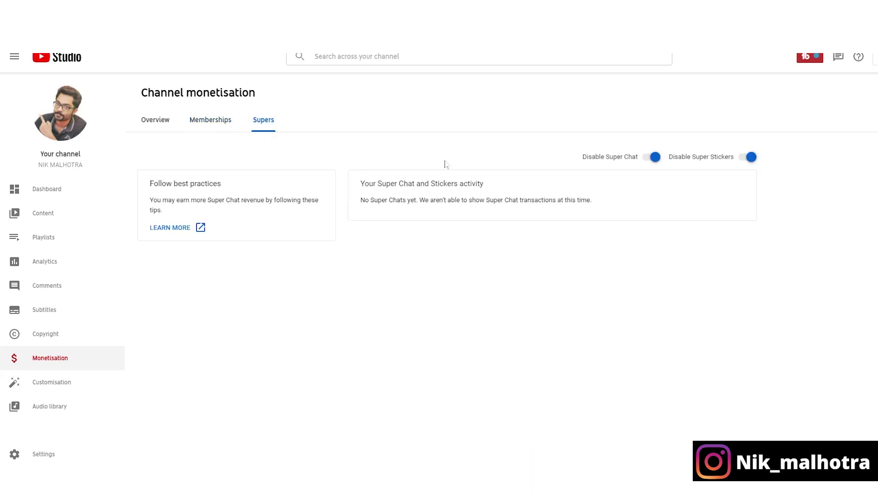
{"action": "left_click", "coordinate": [211, 126]}
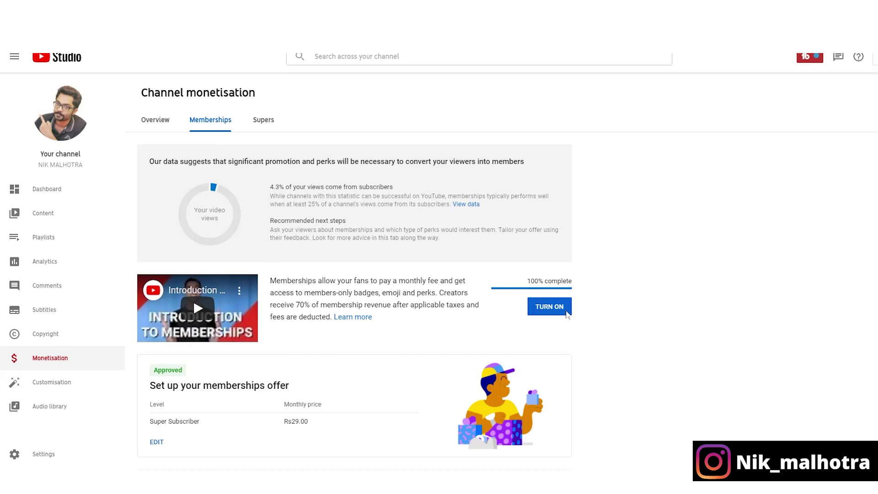
{"action": "scroll", "coordinate": [402, 324], "scroll_direction": "down", "scroll_amount": 8}
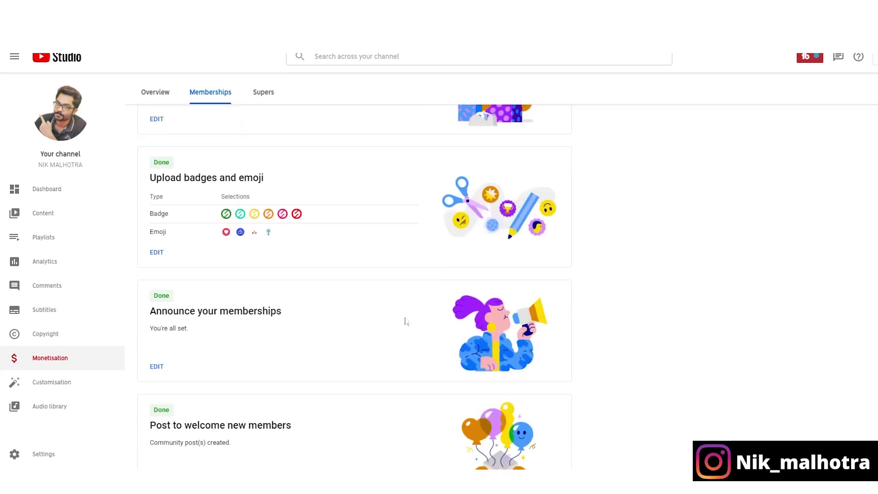
{"action": "scroll", "coordinate": [406, 322], "scroll_direction": "up", "scroll_amount": 5}
{"action": "scroll", "coordinate": [414, 316], "scroll_direction": "up", "scroll_amount": 3}
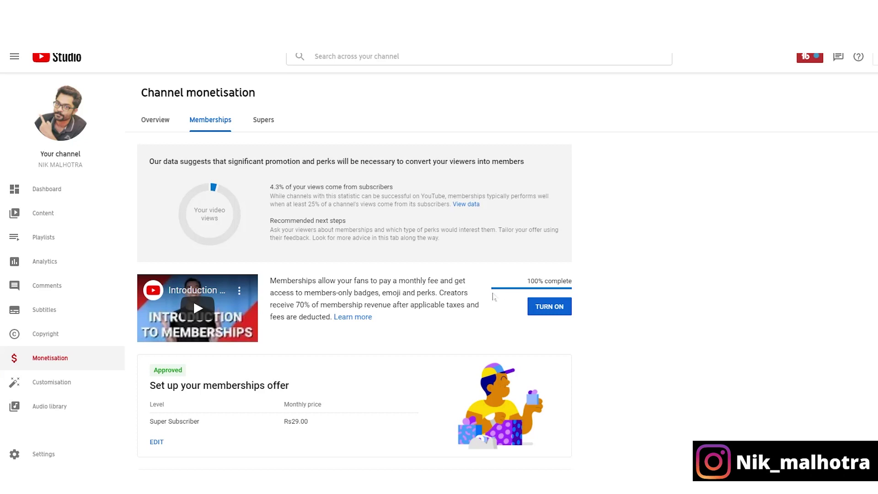
{"action": "scroll", "coordinate": [493, 297], "scroll_direction": "down", "scroll_amount": 4}
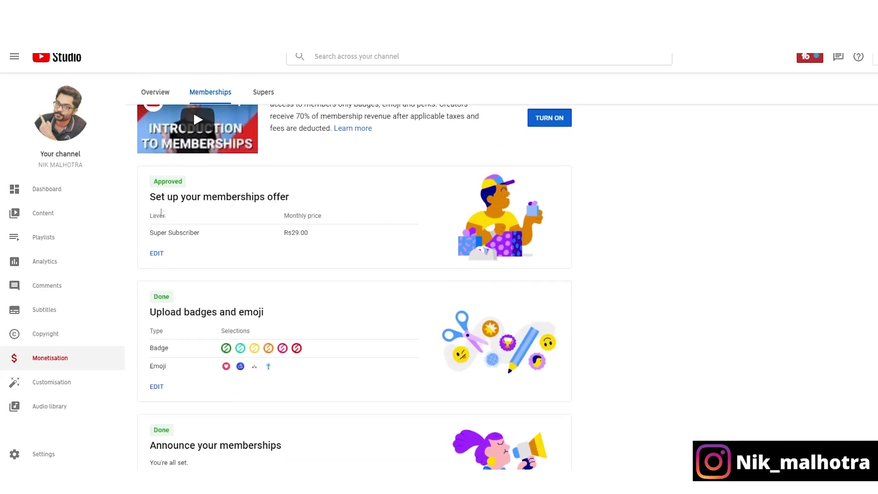
Enlarge the page and open the memberships offer for editing, showing its existing level
{"action": "left_click_drag", "start_coordinate": [156, 196], "coordinate": [306, 203]}
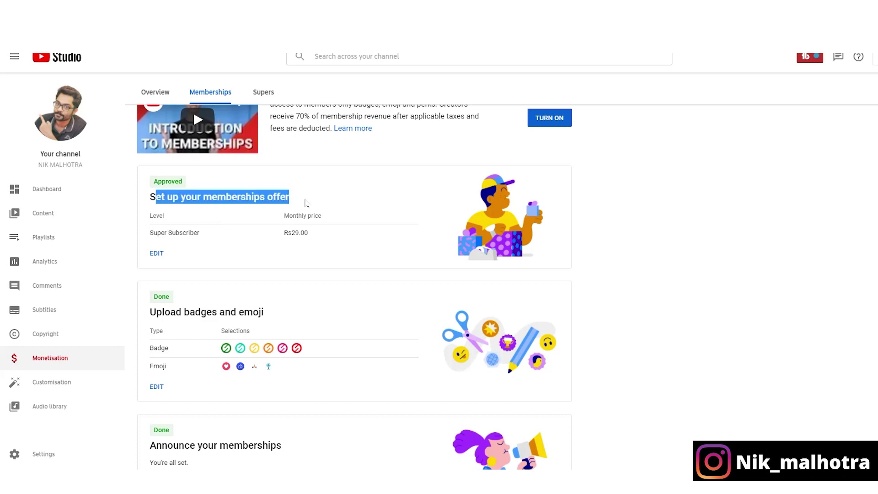
{"action": "left_click", "coordinate": [277, 256]}
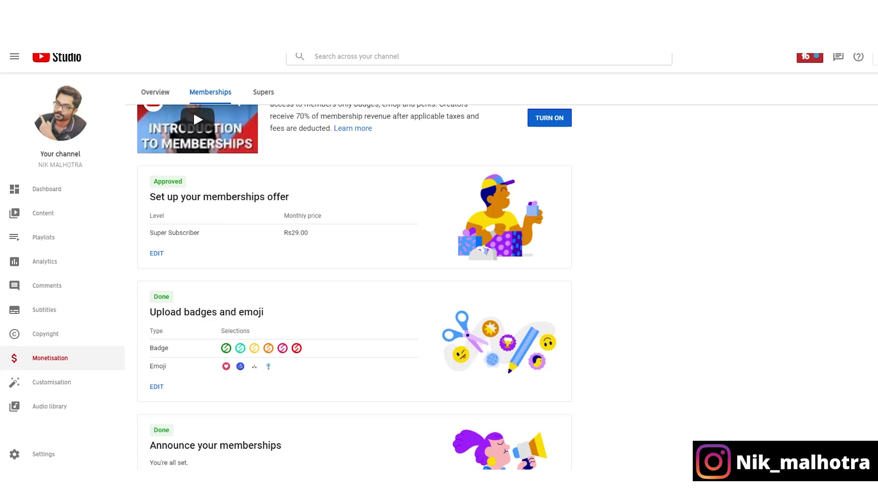
{"action": "key", "text": "ctrl+plus"}
{"action": "key", "text": "ctrl+plus"}
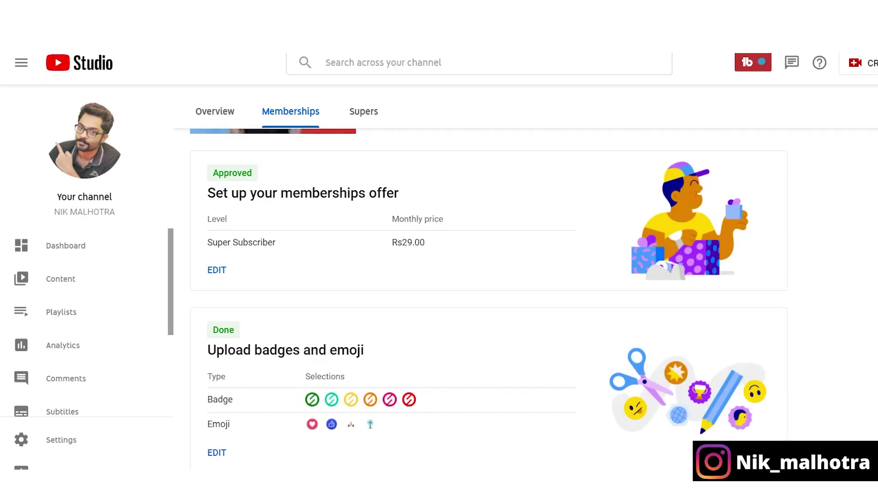
{"action": "left_click", "coordinate": [216, 270]}
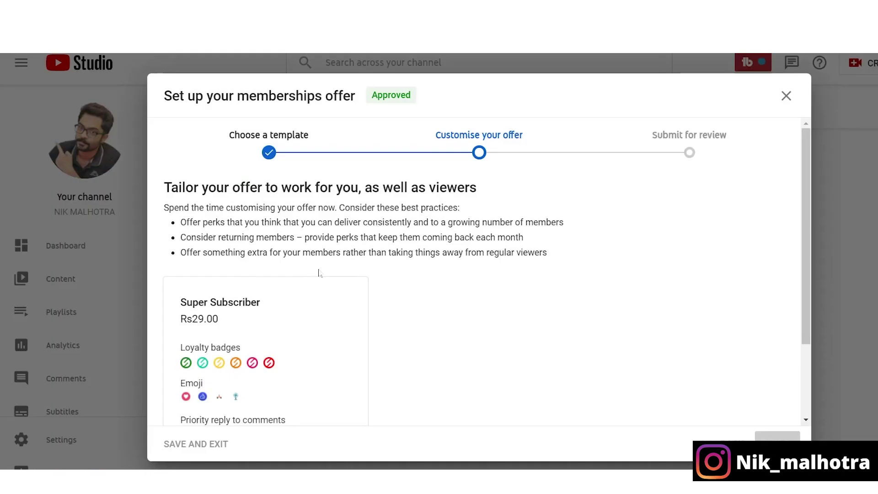
{"action": "scroll", "coordinate": [325, 284], "scroll_direction": "down", "scroll_amount": 3}
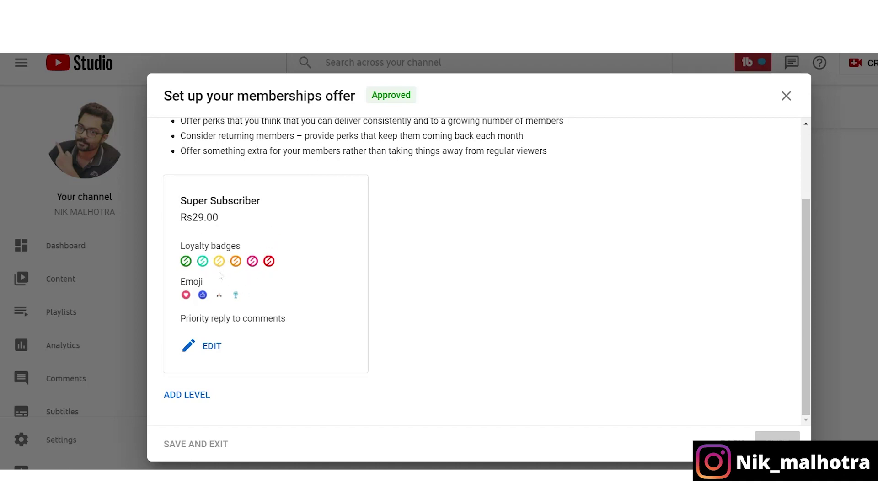
Open the Super Subscriber level for editing and review its name, monthly price, loyalty badges and emoji perks
{"action": "left_click", "coordinate": [211, 347]}
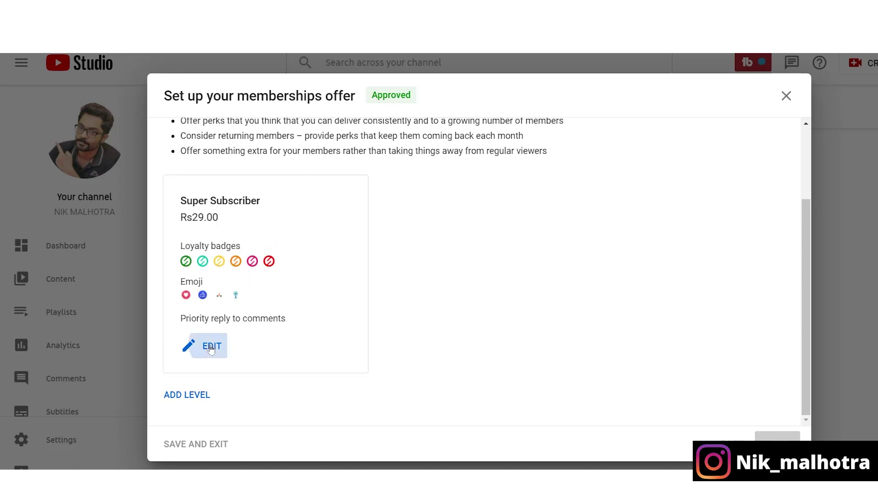
{"action": "left_click_drag", "start_coordinate": [173, 182], "coordinate": [316, 206]}
{"action": "left_click", "coordinate": [315, 207]}
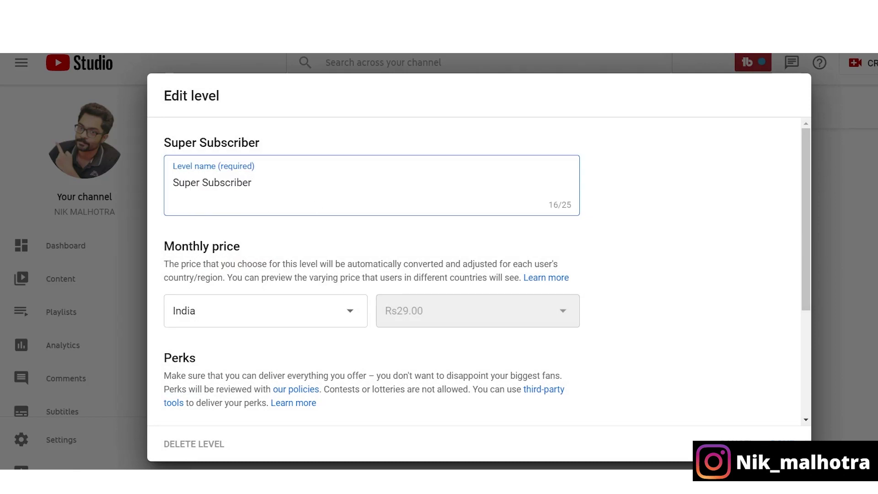
{"action": "scroll", "coordinate": [420, 259], "scroll_direction": "down", "scroll_amount": 1}
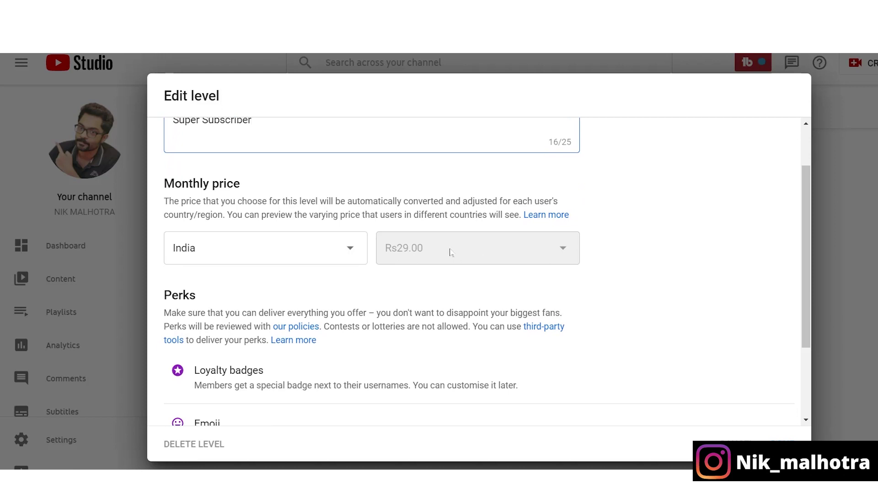
{"action": "scroll", "coordinate": [470, 252], "scroll_direction": "down", "scroll_amount": 1}
{"action": "scroll", "coordinate": [473, 218], "scroll_direction": "down", "scroll_amount": 1}
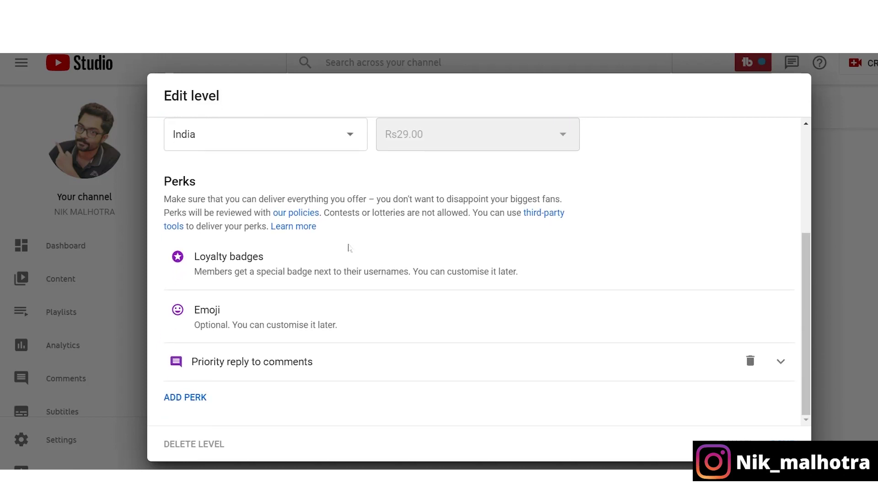
{"action": "left_click_drag", "start_coordinate": [194, 254], "coordinate": [465, 272]}
{"action": "left_click", "coordinate": [465, 272]}
{"action": "left_click_drag", "start_coordinate": [195, 325], "coordinate": [414, 327]}
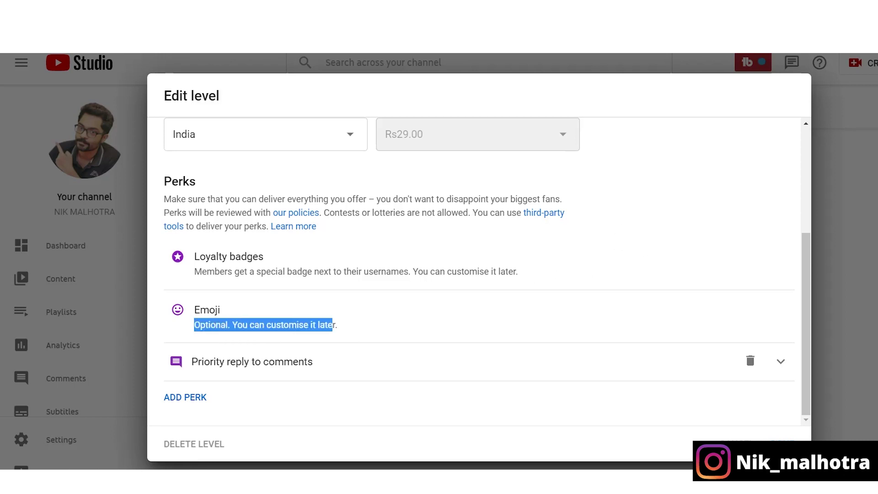
{"action": "left_click", "coordinate": [418, 328]}
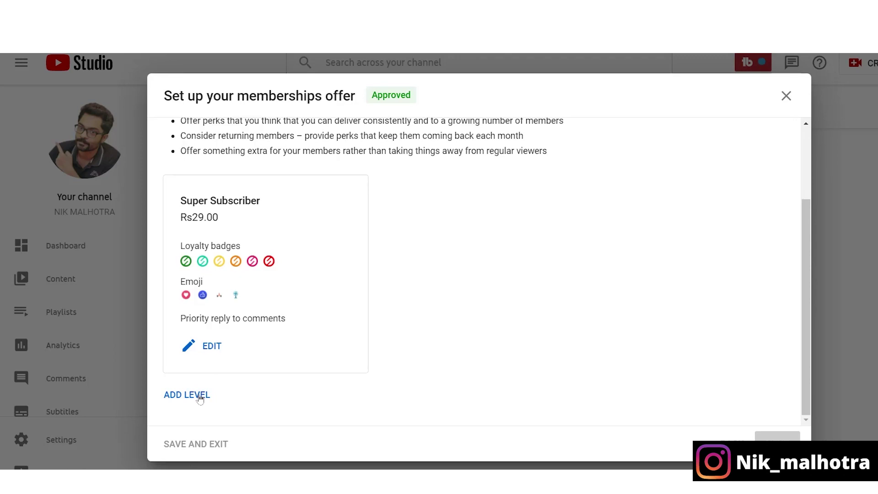
Add another level to the memberships offer and name it "Secon level"
{"action": "left_click", "coordinate": [200, 397]}
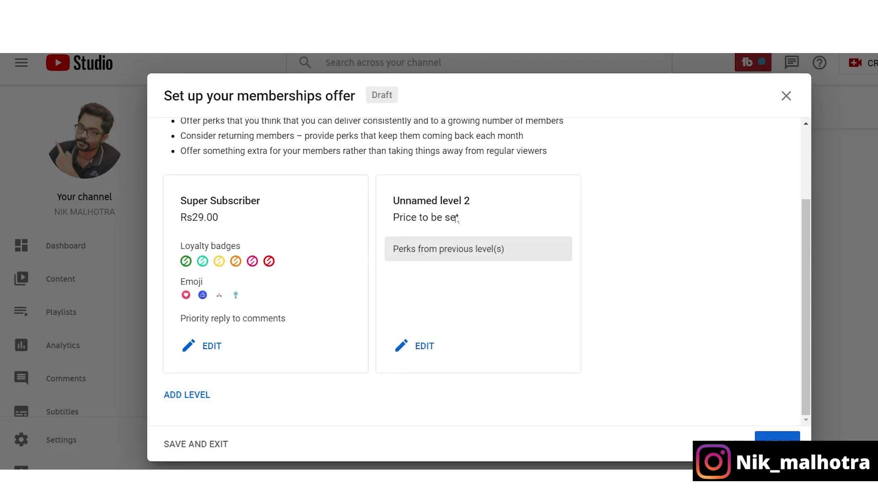
{"action": "left_click", "coordinate": [413, 352]}
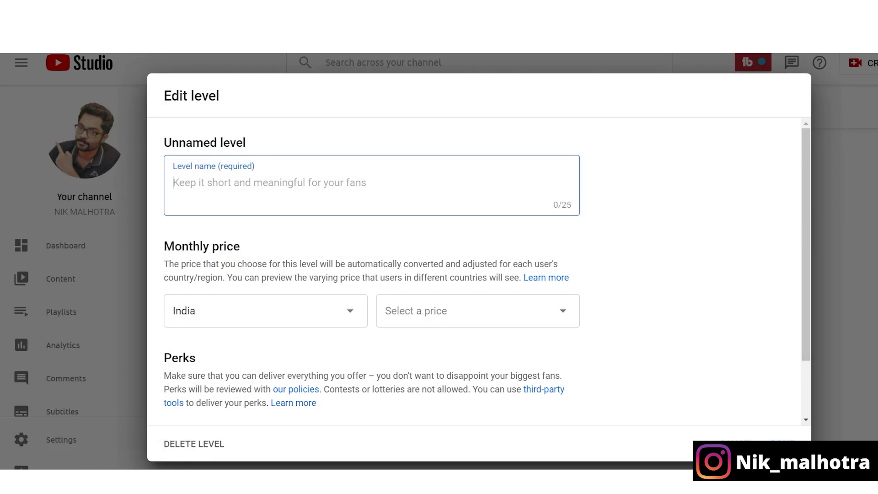
{"action": "type", "text": "Secon level"}
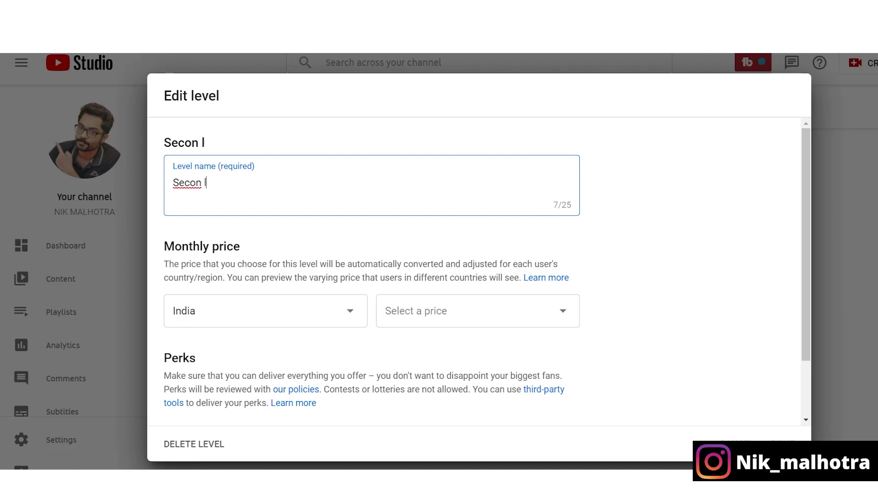
Review the available monthly prices for India and set the new level's price to Rs59.00
{"action": "left_click", "coordinate": [501, 316]}
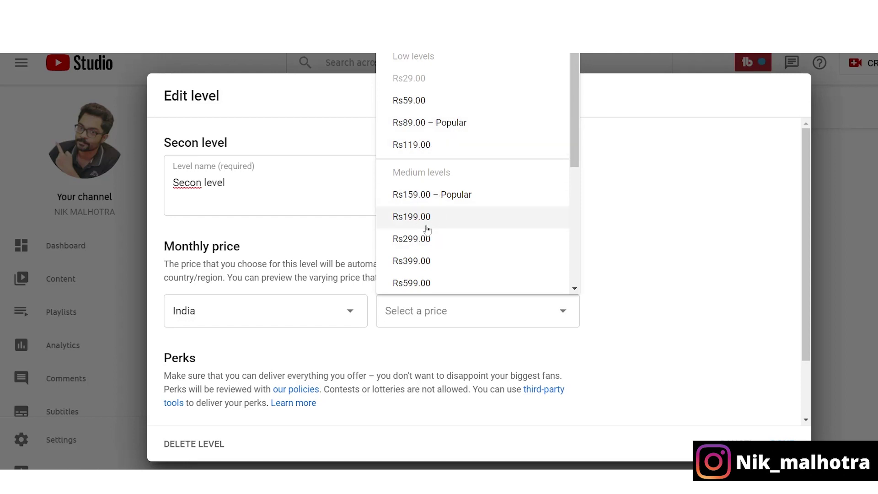
{"action": "scroll", "coordinate": [488, 274], "scroll_direction": "down", "scroll_amount": 6}
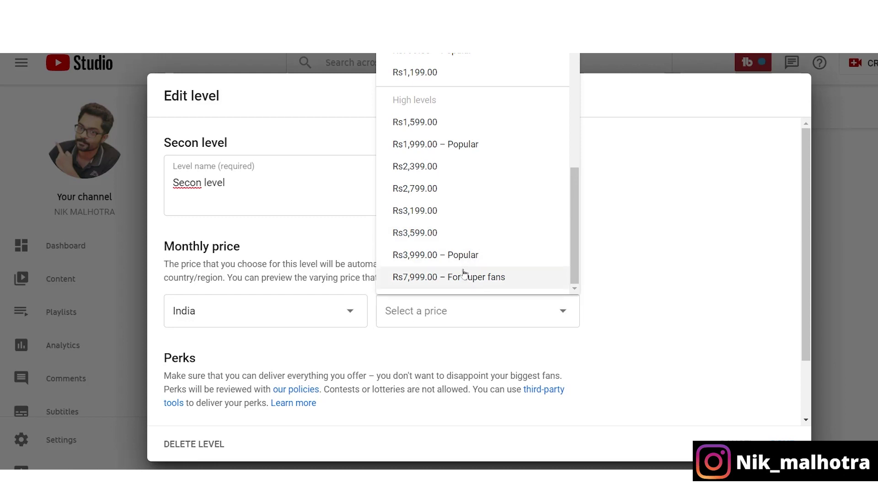
{"action": "scroll", "coordinate": [485, 229], "scroll_direction": "up", "scroll_amount": 6}
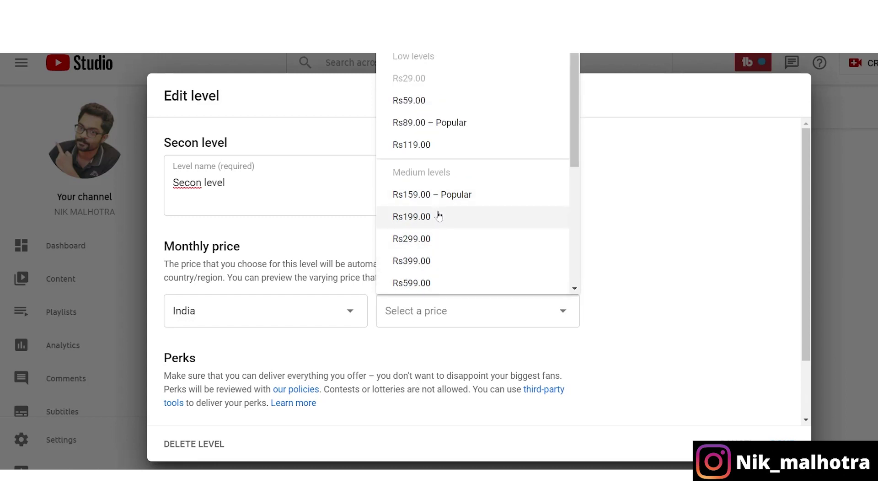
{"action": "scroll", "coordinate": [440, 229], "scroll_direction": "down", "scroll_amount": 5}
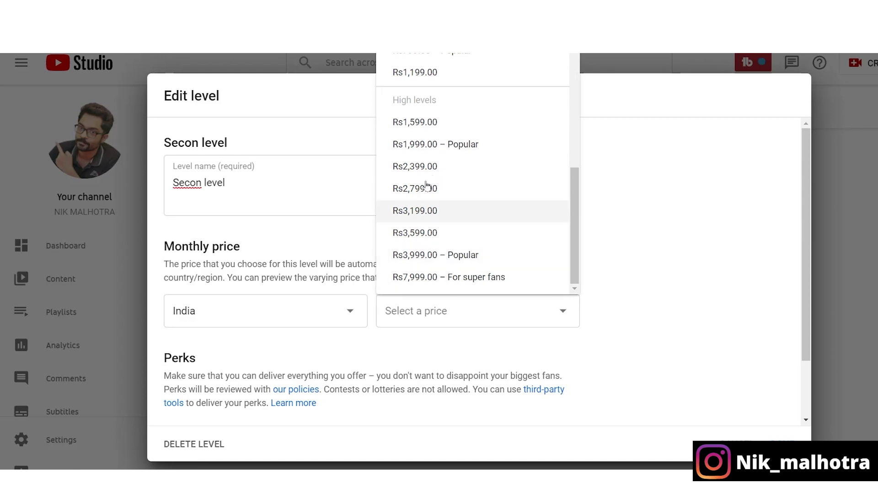
{"action": "scroll", "coordinate": [442, 254], "scroll_direction": "up", "scroll_amount": 4}
{"action": "scroll", "coordinate": [442, 254], "scroll_direction": "up", "scroll_amount": 2}
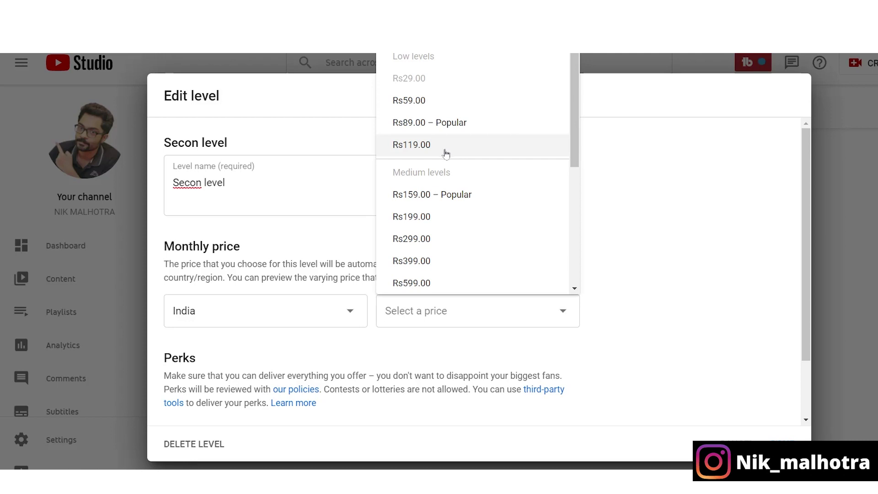
{"action": "left_click", "coordinate": [418, 102]}
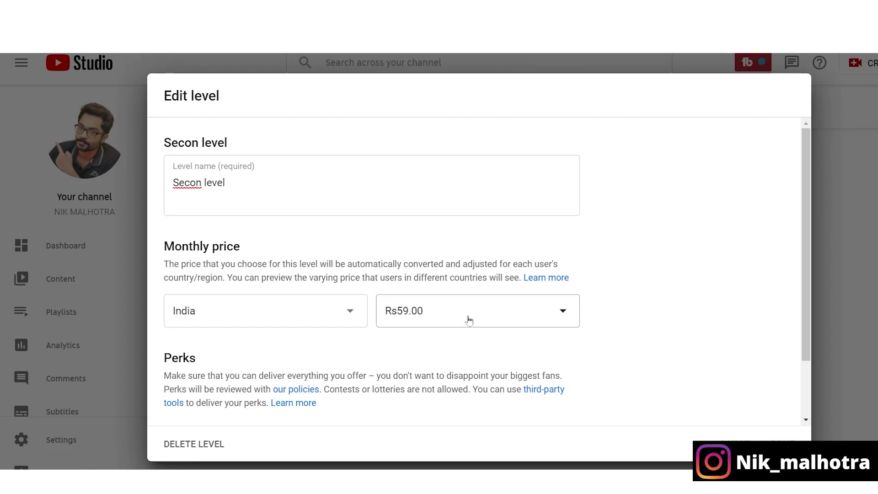
Add a perk to the new level and choose Member shout-outs from the suggested perk types, with "Member shout-outs" as its title
{"action": "scroll", "coordinate": [468, 320], "scroll_direction": "down", "scroll_amount": 2}
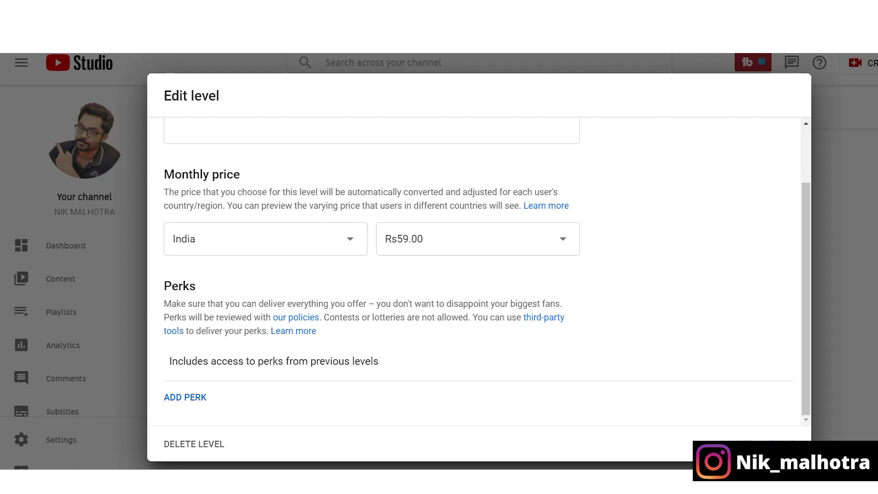
{"action": "left_click", "coordinate": [204, 398]}
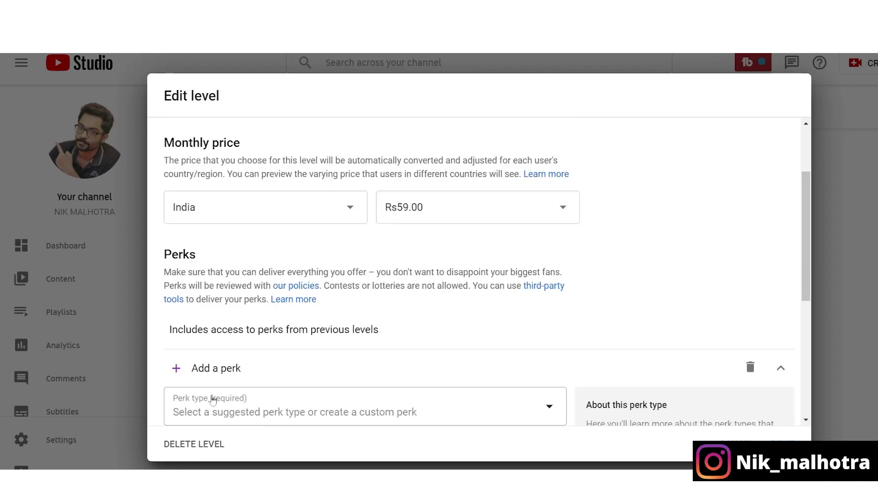
{"action": "scroll", "coordinate": [302, 250], "scroll_direction": "down", "scroll_amount": 3}
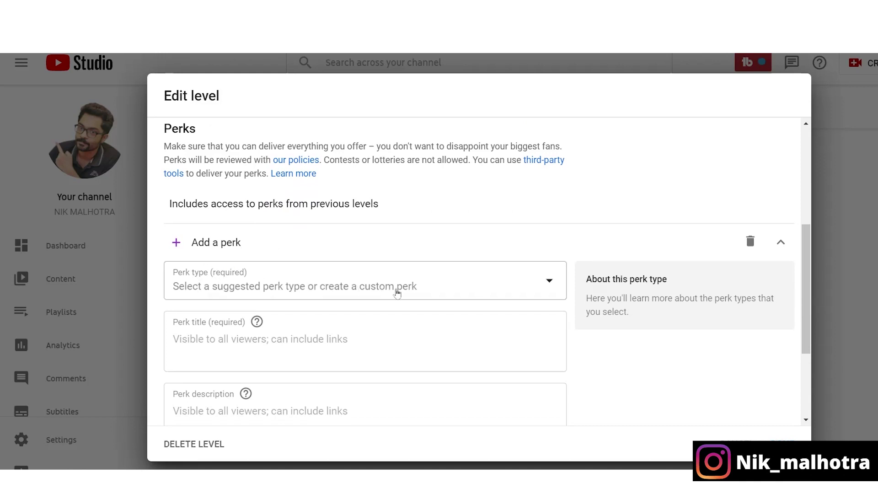
{"action": "left_click", "coordinate": [397, 288]}
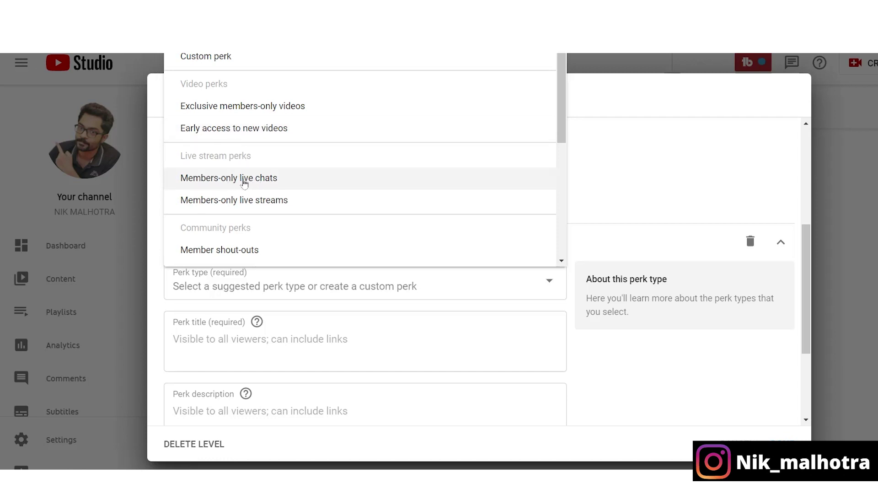
{"action": "scroll", "coordinate": [293, 201], "scroll_direction": "down", "scroll_amount": 3}
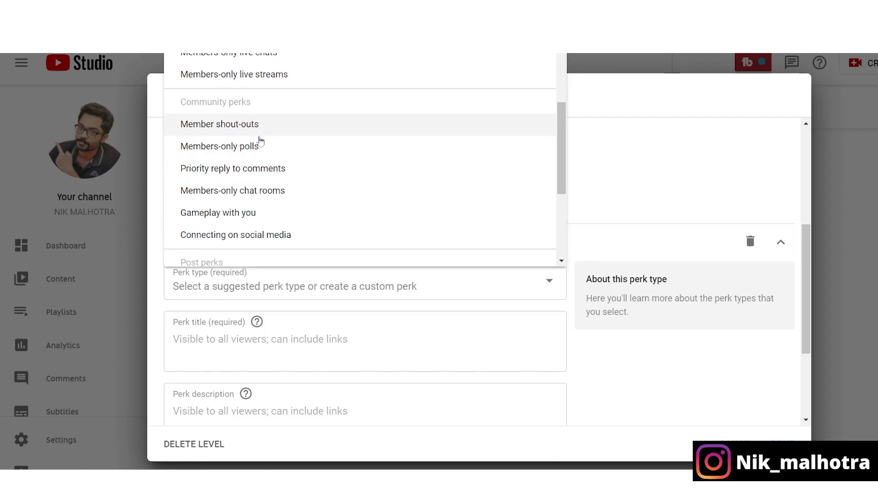
{"action": "scroll", "coordinate": [259, 137], "scroll_direction": "down", "scroll_amount": 2}
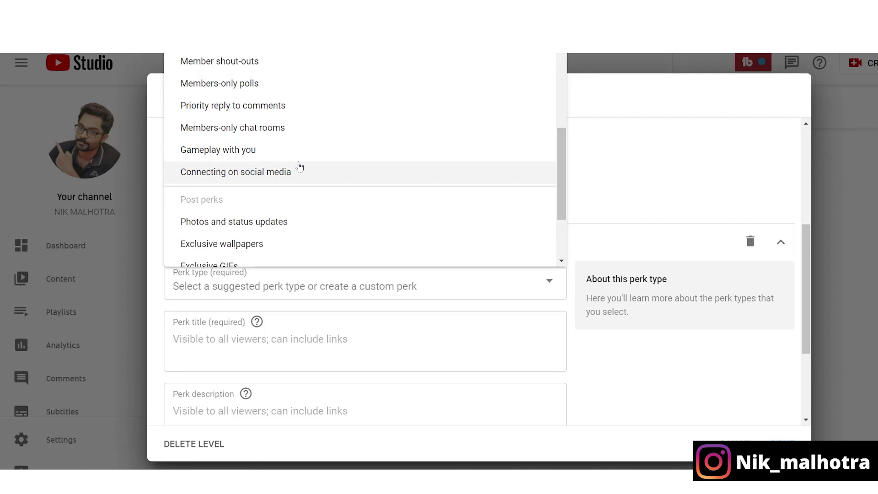
{"action": "scroll", "coordinate": [300, 169], "scroll_direction": "down", "scroll_amount": 1}
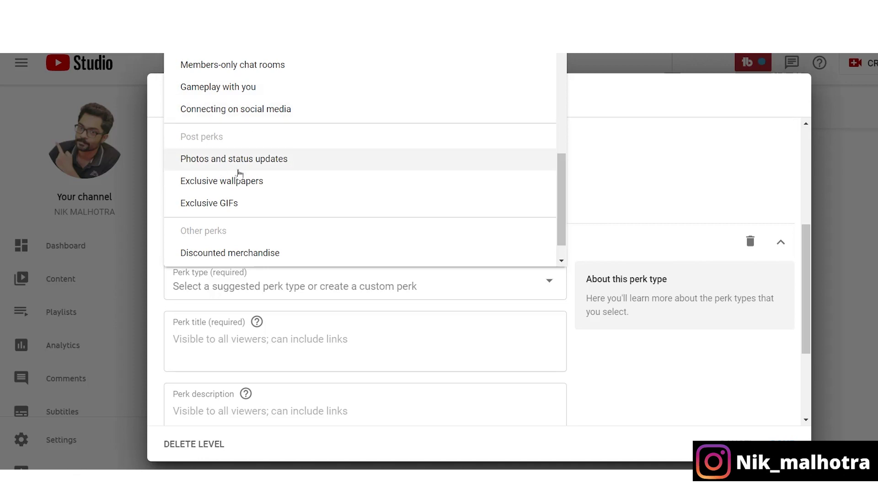
{"action": "scroll", "coordinate": [271, 172], "scroll_direction": "down", "scroll_amount": 1}
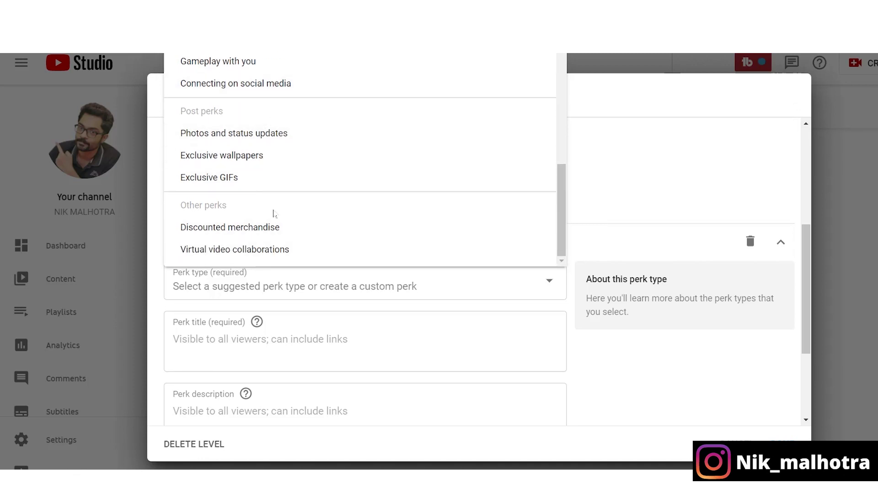
{"action": "scroll", "coordinate": [288, 201], "scroll_direction": "up", "scroll_amount": 3}
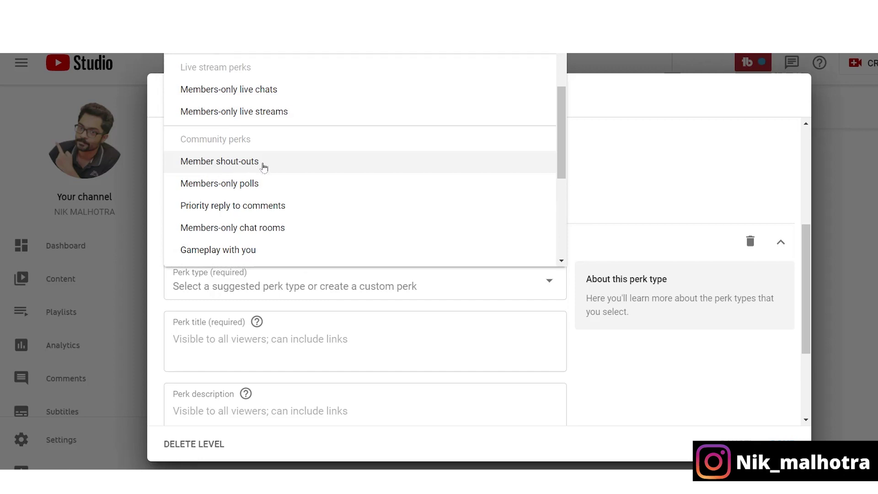
{"action": "left_click", "coordinate": [264, 165]}
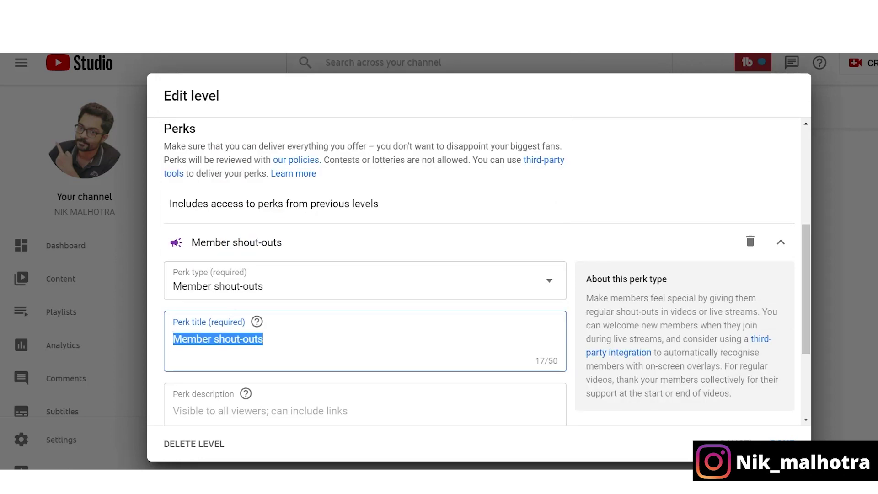
{"action": "left_click", "coordinate": [247, 355]}
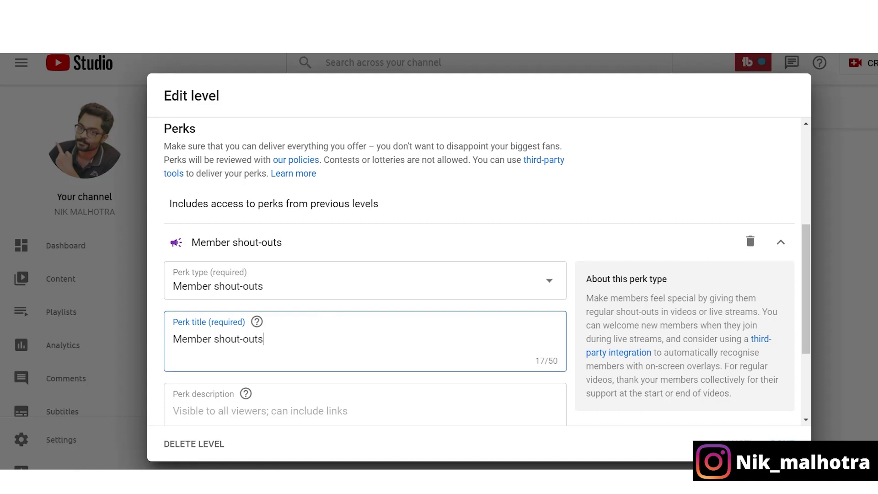
Check the shout-outs perk's description and instructions fields, and leave the level without saving its edits
{"action": "scroll", "coordinate": [247, 293], "scroll_direction": "down", "scroll_amount": 1}
{"action": "scroll", "coordinate": [487, 274], "scroll_direction": "down", "scroll_amount": 2}
{"action": "left_click", "coordinate": [320, 265]}
{"action": "left_click", "coordinate": [275, 320]}
{"action": "left_click", "coordinate": [298, 281]}
{"action": "left_click", "coordinate": [300, 327]}
{"action": "left_click", "coordinate": [300, 283]}
{"action": "left_click", "coordinate": [320, 357]}
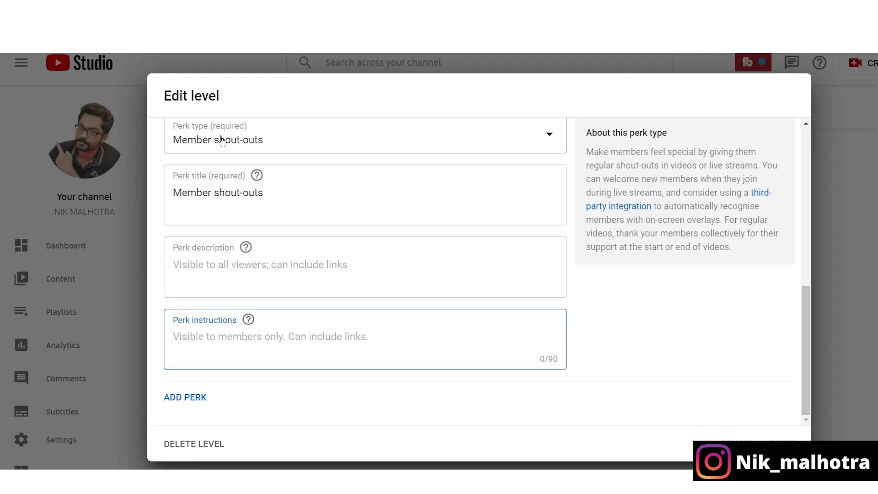
{"action": "left_click", "coordinate": [720, 441]}
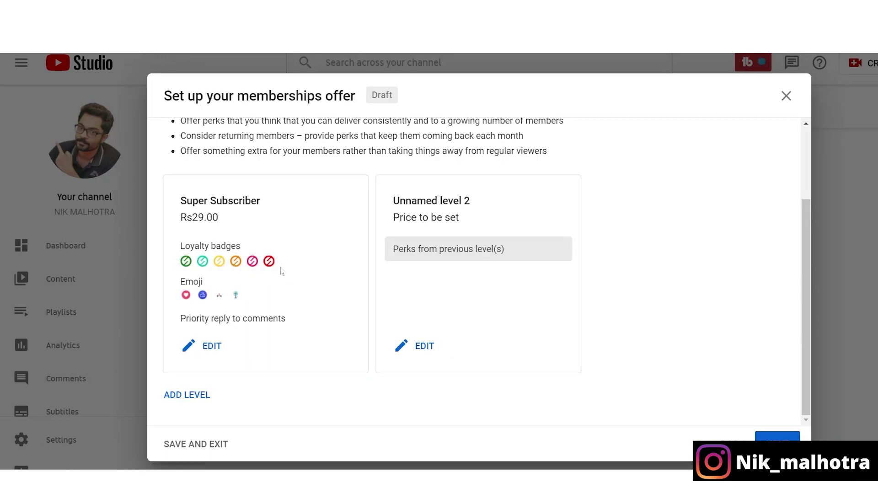
Review the Super Subscriber level's price, loyalty badges and emoji in the offer summary and close the memberships offer
{"action": "left_click_drag", "start_coordinate": [219, 222], "coordinate": [260, 201]}
{"action": "left_click", "coordinate": [222, 262]}
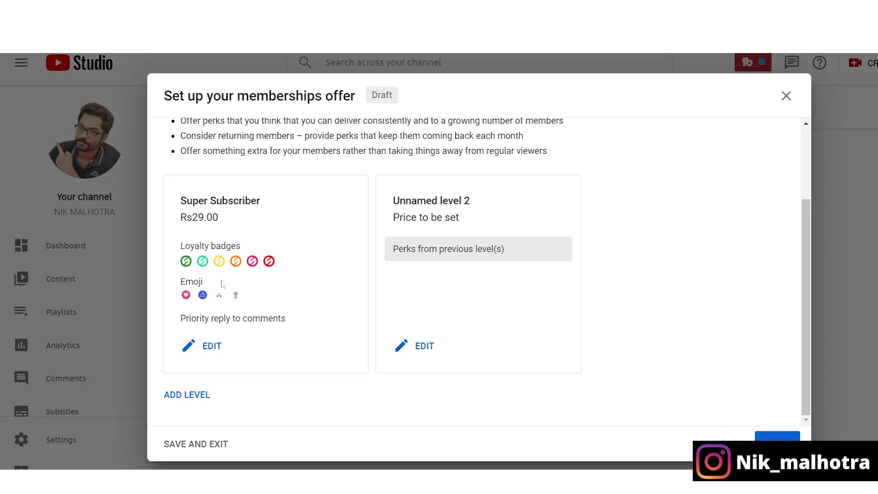
{"action": "left_click_drag", "start_coordinate": [263, 261], "coordinate": [286, 269]}
{"action": "mouse_move", "coordinate": [195, 300]}
{"action": "left_mouse_down"}
{"action": "mouse_move", "coordinate": [242, 304]}
{"action": "mouse_move", "coordinate": [206, 308]}
{"action": "left_mouse_up"}
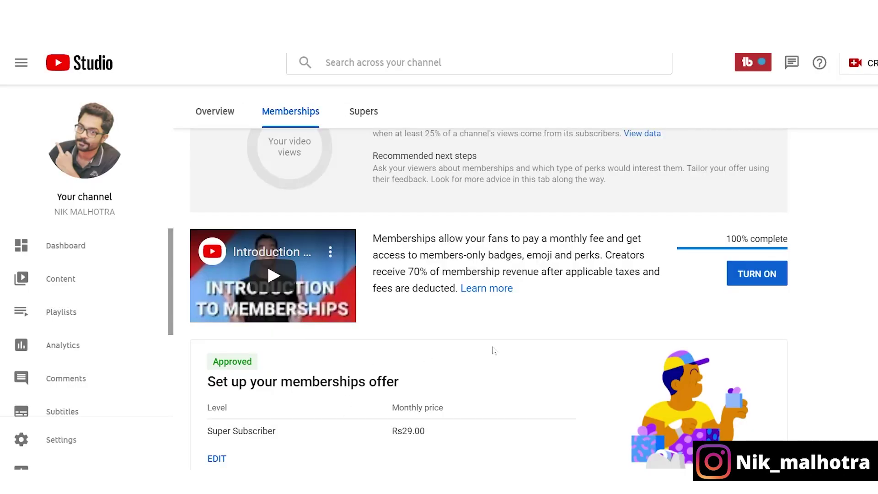
Open the badges and emoji setup and compare uploading custom badges with the generic YouTube badges, keeping the generic badges selected
{"action": "scroll", "coordinate": [334, 335], "scroll_direction": "down", "scroll_amount": 2}
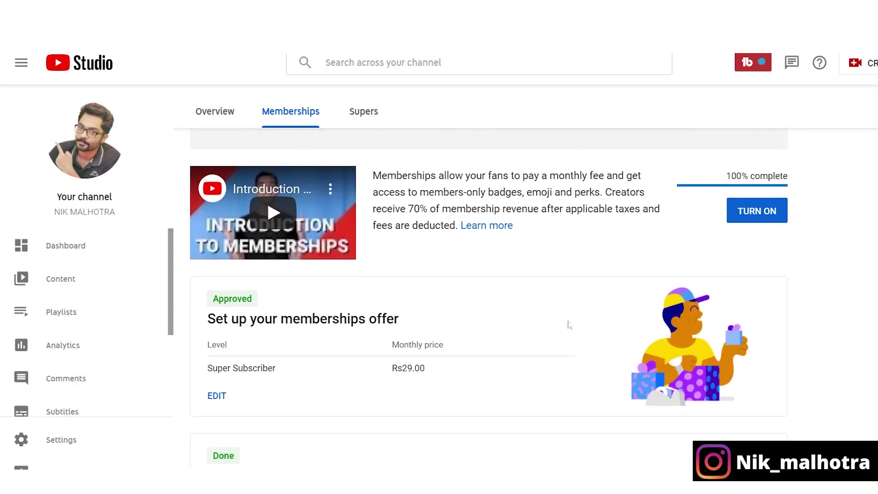
{"action": "scroll", "coordinate": [572, 307], "scroll_direction": "down", "scroll_amount": 3}
{"action": "scroll", "coordinate": [550, 294], "scroll_direction": "up", "scroll_amount": 3}
{"action": "scroll", "coordinate": [543, 270], "scroll_direction": "down", "scroll_amount": 4}
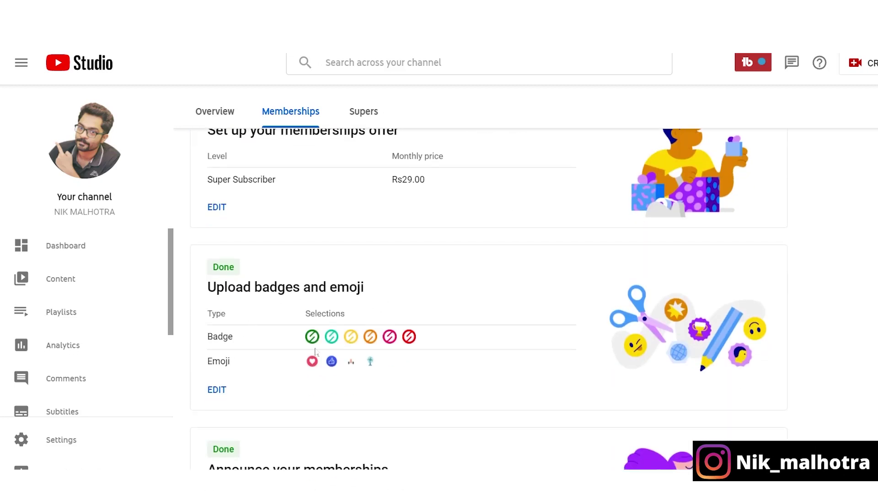
{"action": "left_click", "coordinate": [218, 392]}
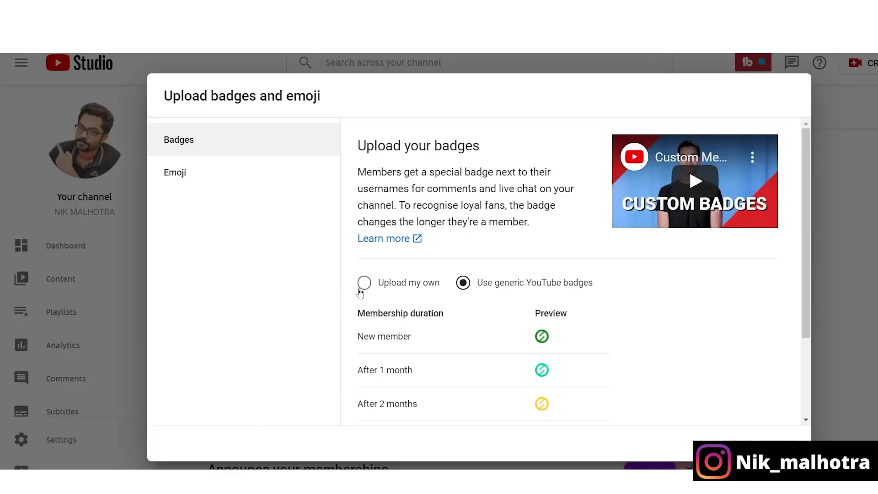
{"action": "left_click", "coordinate": [366, 284]}
{"action": "scroll", "coordinate": [417, 276], "scroll_direction": "down", "scroll_amount": 4}
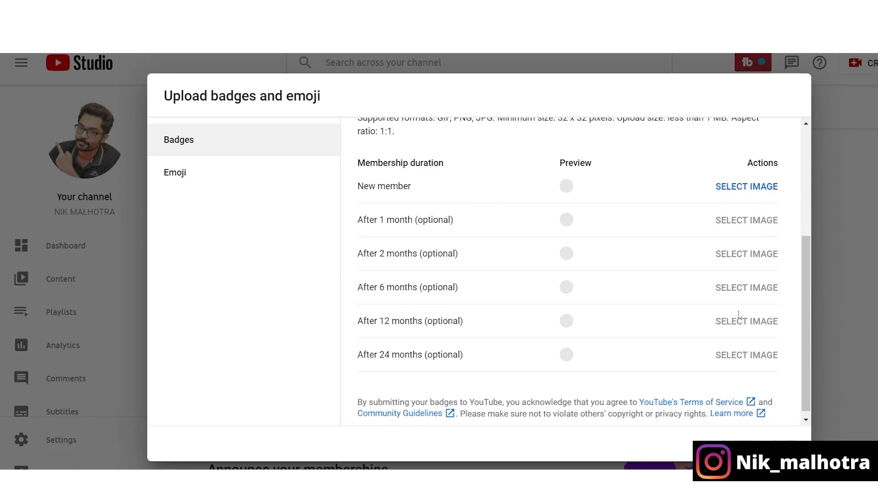
{"action": "scroll", "coordinate": [713, 336], "scroll_direction": "up", "scroll_amount": 1}
{"action": "scroll", "coordinate": [714, 336], "scroll_direction": "up", "scroll_amount": 3}
{"action": "left_click", "coordinate": [463, 222]}
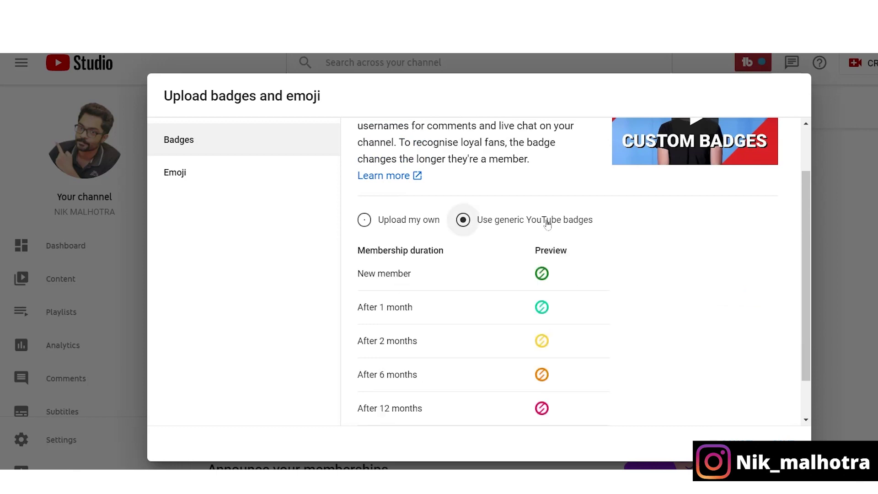
{"action": "scroll", "coordinate": [576, 251], "scroll_direction": "down", "scroll_amount": 1}
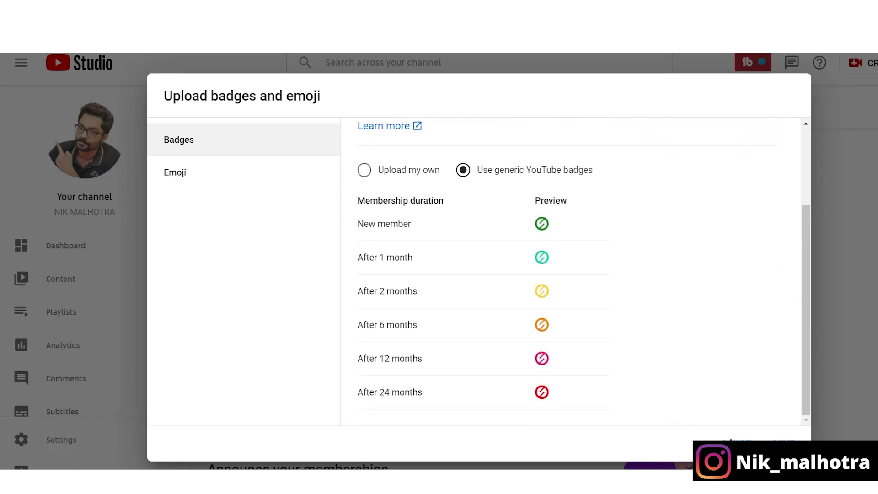
Examine the emoji upload requirements and the existing emoji names and images, and close the badges and emoji setup
{"action": "left_click", "coordinate": [199, 178]}
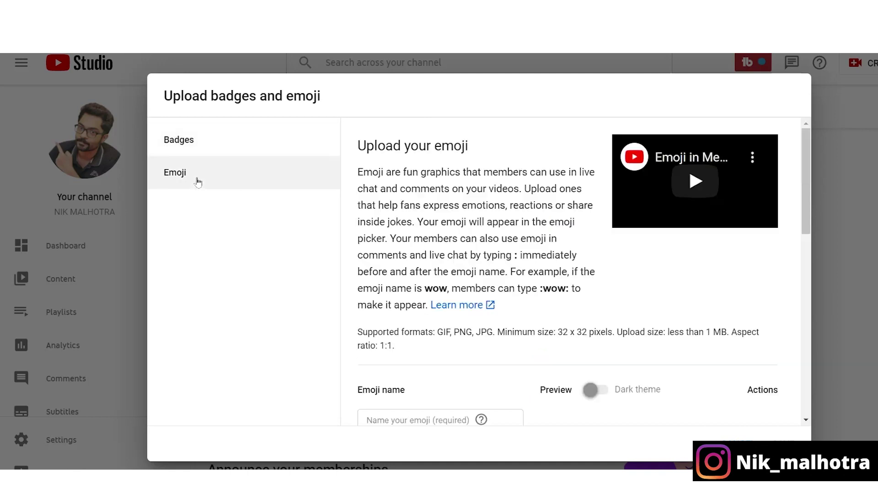
{"action": "scroll", "coordinate": [557, 256], "scroll_direction": "down", "scroll_amount": 5}
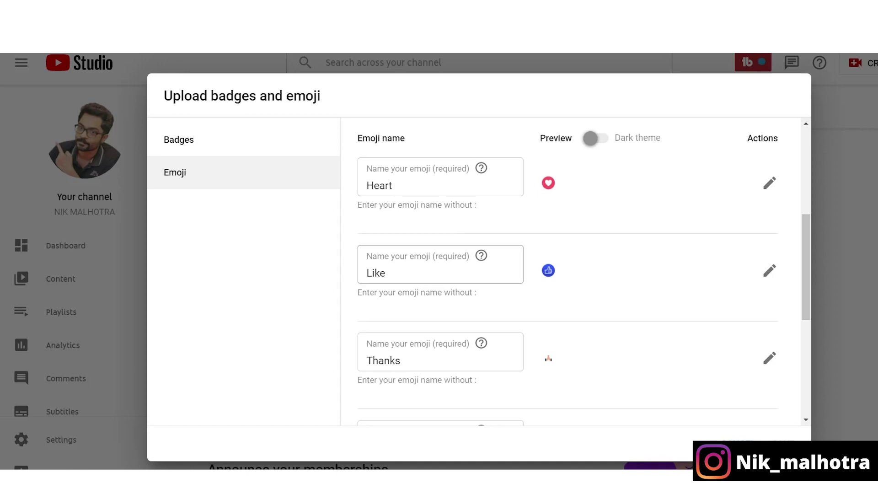
{"action": "scroll", "coordinate": [486, 314], "scroll_direction": "down", "scroll_amount": 4}
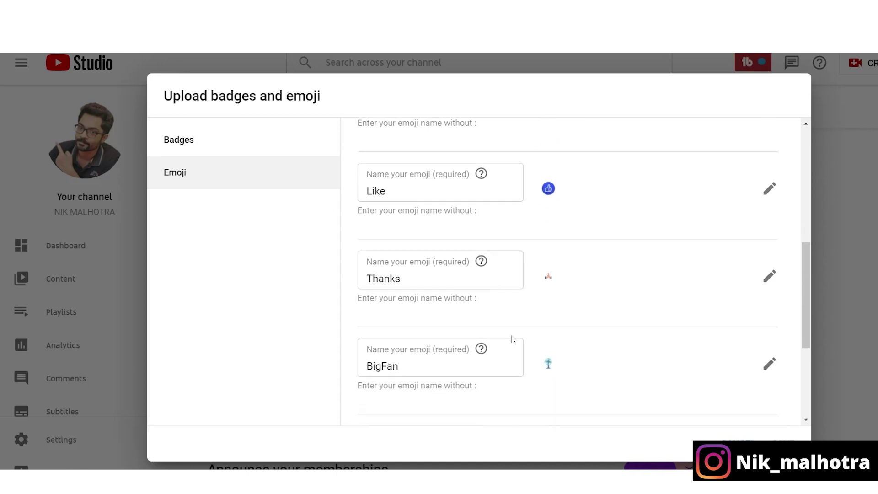
{"action": "scroll", "coordinate": [575, 275], "scroll_direction": "up", "scroll_amount": 3}
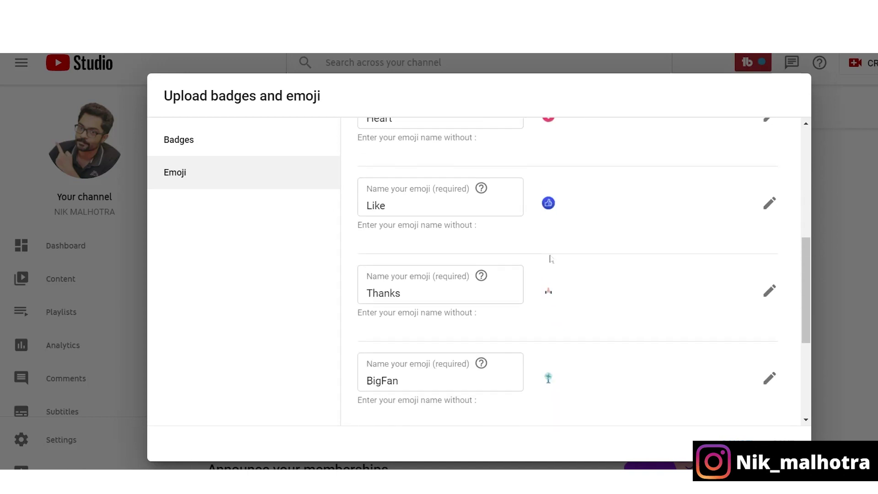
{"action": "scroll", "coordinate": [589, 274], "scroll_direction": "up", "scroll_amount": 3}
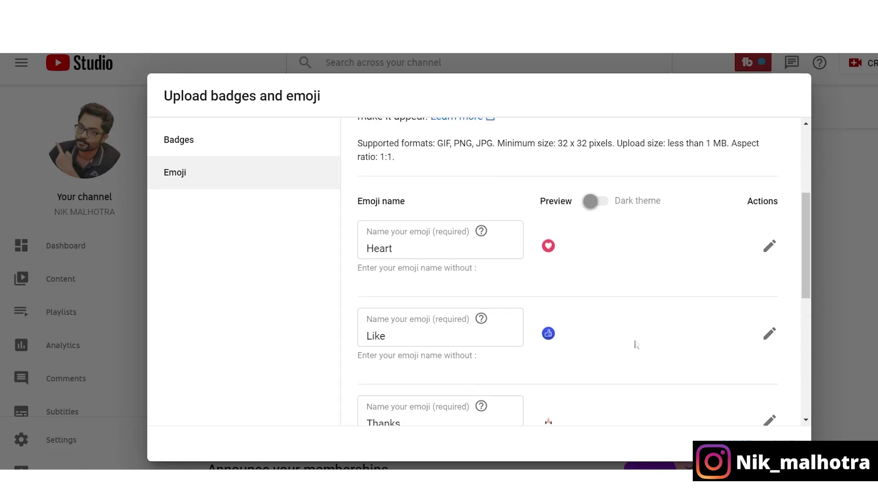
{"action": "scroll", "coordinate": [577, 253], "scroll_direction": "down", "scroll_amount": 4}
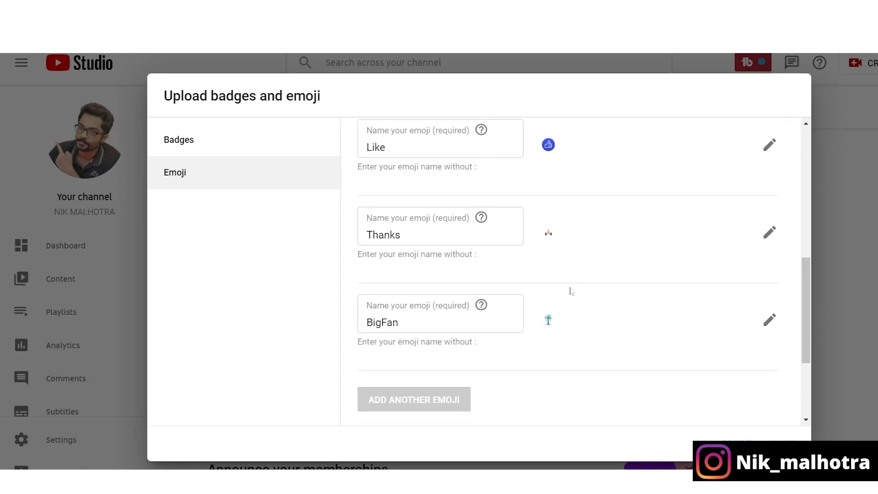
{"action": "scroll", "coordinate": [561, 280], "scroll_direction": "up", "scroll_amount": 5}
{"action": "left_click_drag", "start_coordinate": [523, 206], "coordinate": [727, 205]}
{"action": "scroll", "coordinate": [584, 288], "scroll_direction": "down", "scroll_amount": 1}
{"action": "scroll", "coordinate": [710, 247], "scroll_direction": "down", "scroll_amount": 3}
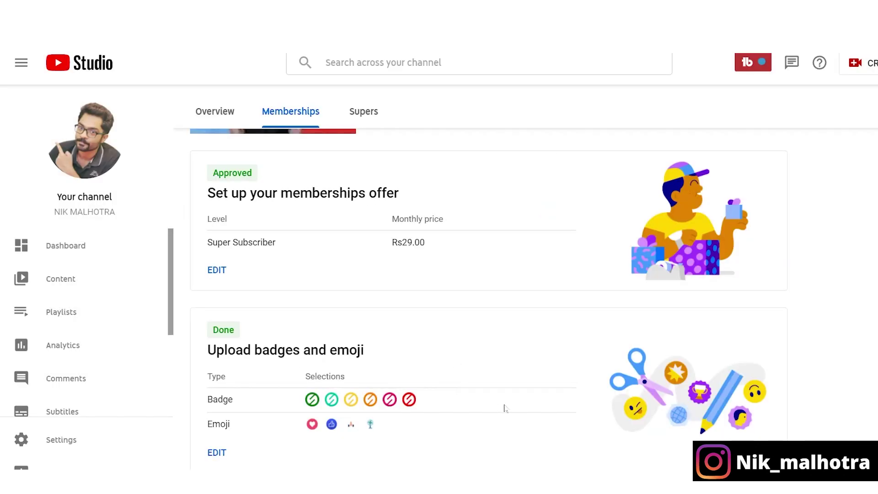
Open the Announce your memberships section and read its promotion advice and the unlisted video upload option
{"action": "scroll", "coordinate": [495, 386], "scroll_direction": "down", "scroll_amount": 7}
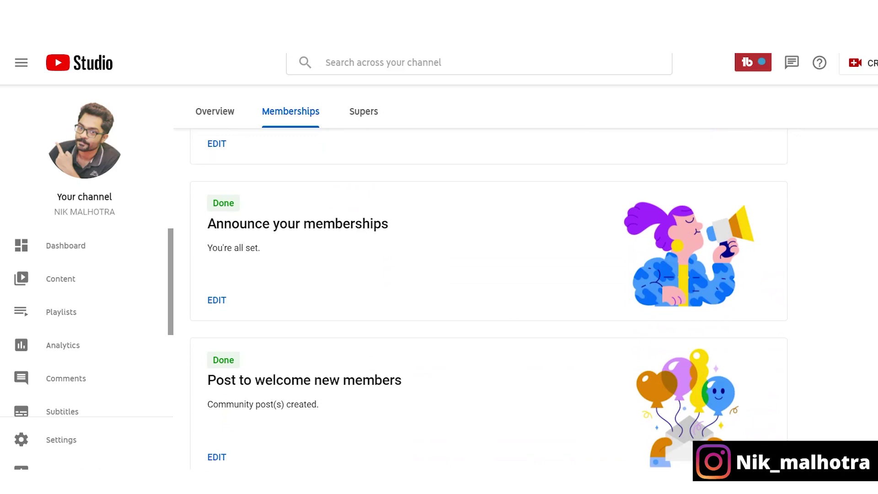
{"action": "left_click_drag", "start_coordinate": [207, 224], "coordinate": [392, 228]}
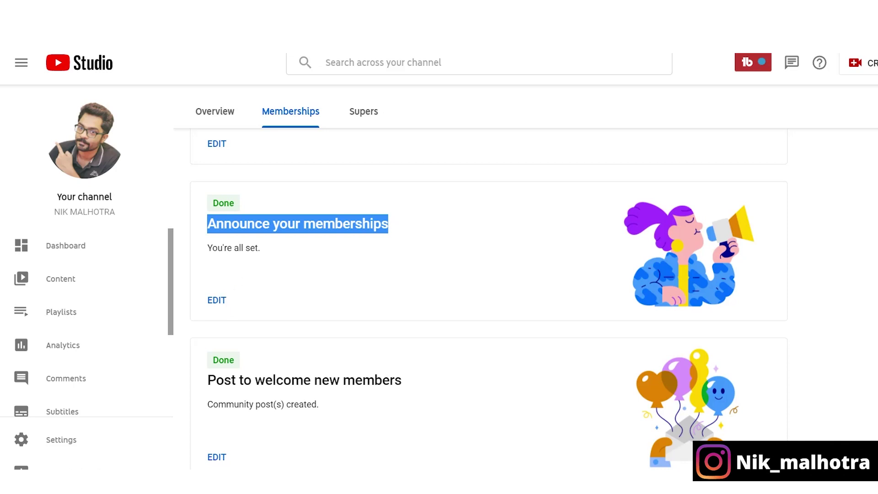
{"action": "left_click", "coordinate": [263, 247]}
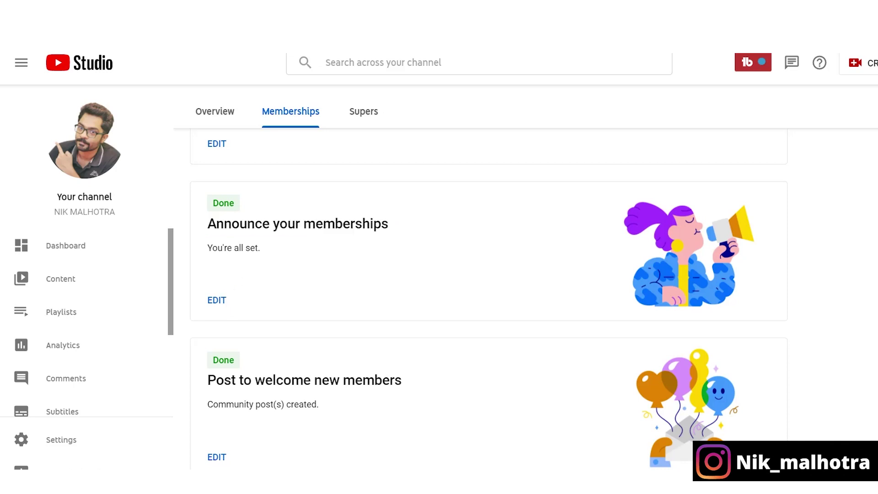
{"action": "left_click", "coordinate": [217, 301]}
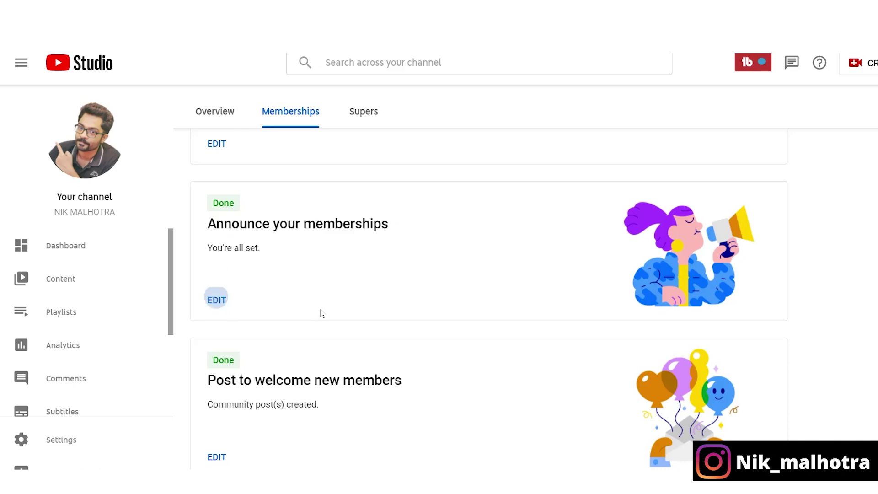
{"action": "scroll", "coordinate": [417, 317], "scroll_direction": "down", "scroll_amount": 2}
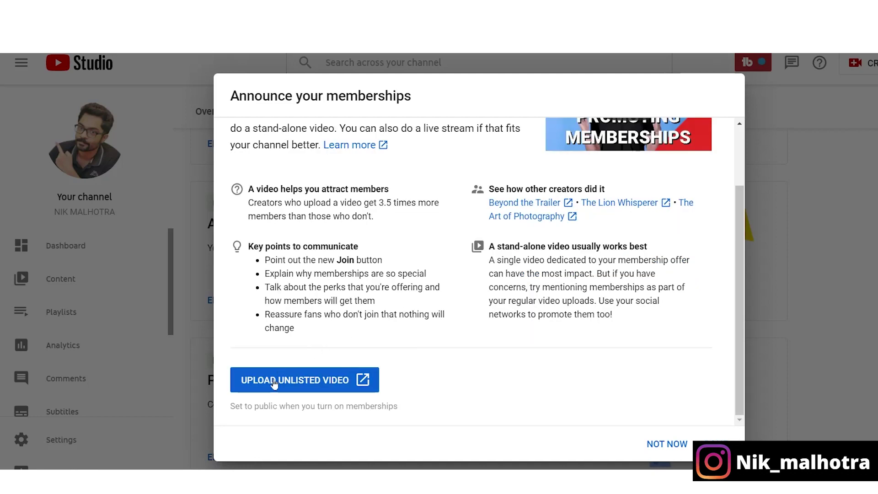
{"action": "scroll", "coordinate": [474, 325], "scroll_direction": "up", "scroll_amount": 2}
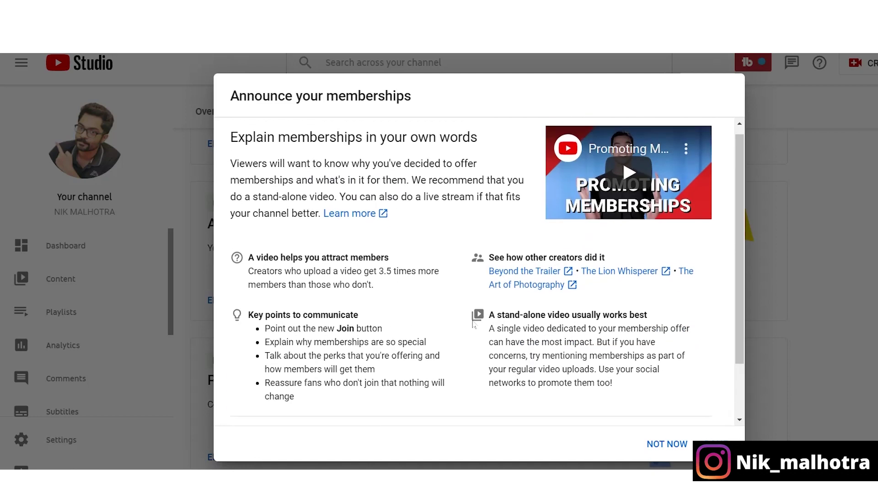
{"action": "scroll", "coordinate": [304, 339], "scroll_direction": "down", "scroll_amount": 2}
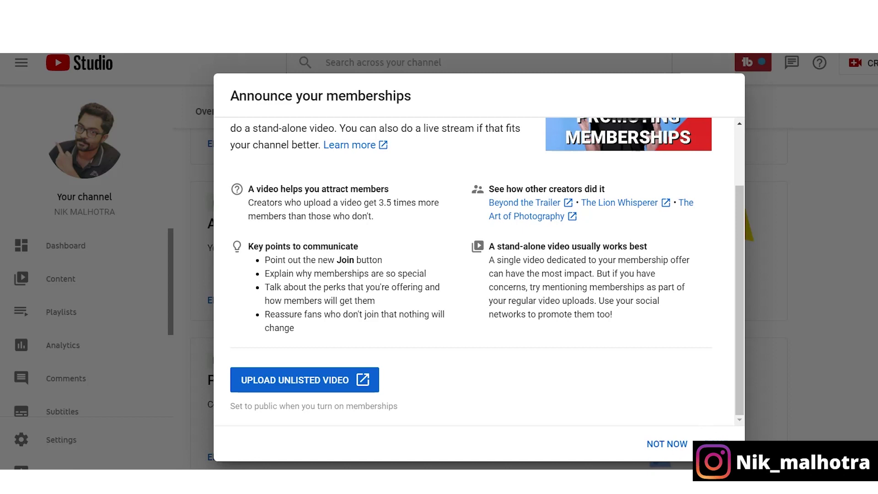
Close the membership announcement setup and check the overall setup progress and the welcome-post section on the Memberships page
{"action": "left_click", "coordinate": [666, 444]}
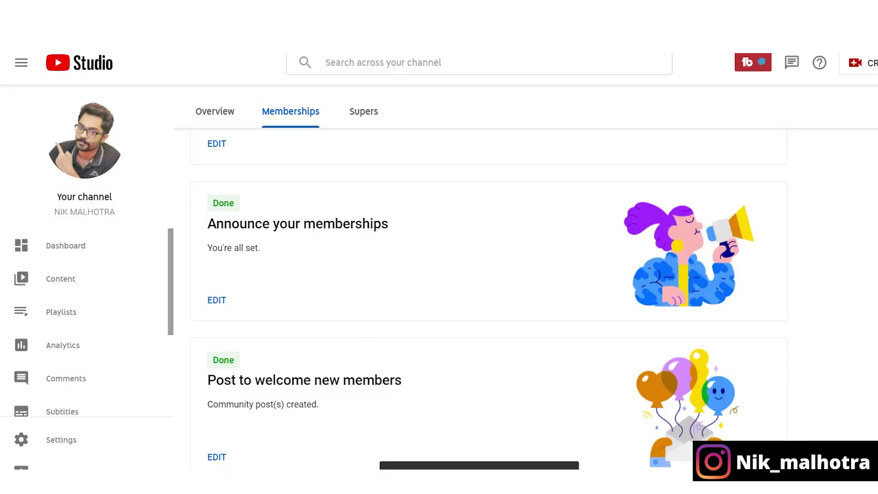
{"action": "left_click_drag", "start_coordinate": [213, 385], "coordinate": [402, 382]}
{"action": "left_click", "coordinate": [402, 409]}
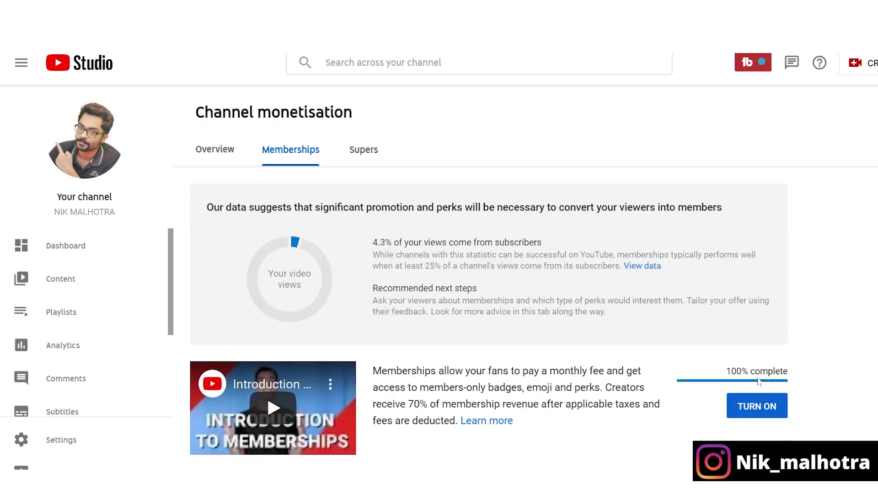
{"action": "scroll", "coordinate": [520, 363], "scroll_direction": "down", "scroll_amount": 1}
{"action": "scroll", "coordinate": [520, 363], "scroll_direction": "down", "scroll_amount": 10}
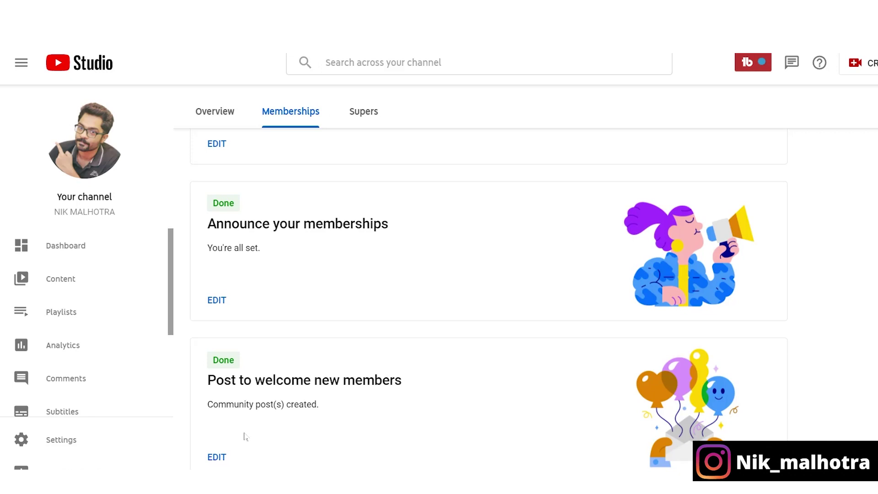
Open the setup for welcoming new members, start another community post, and set its visibility to All channel members
{"action": "left_click", "coordinate": [217, 457]}
{"action": "scroll", "coordinate": [254, 417], "scroll_direction": "down", "scroll_amount": 1}
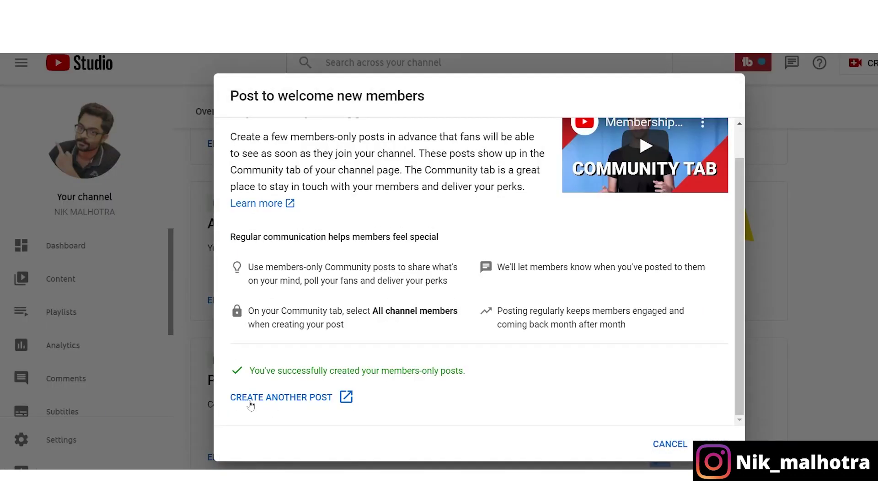
{"action": "left_click", "coordinate": [328, 399]}
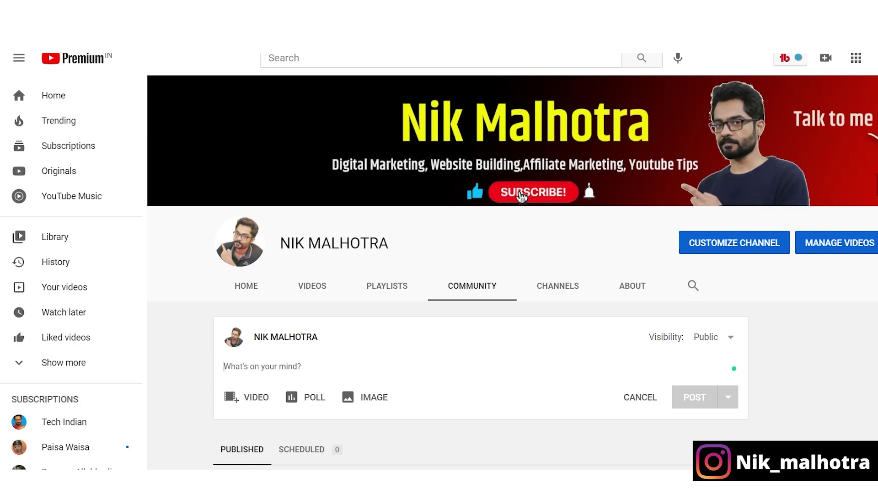
{"action": "left_click", "coordinate": [709, 340]}
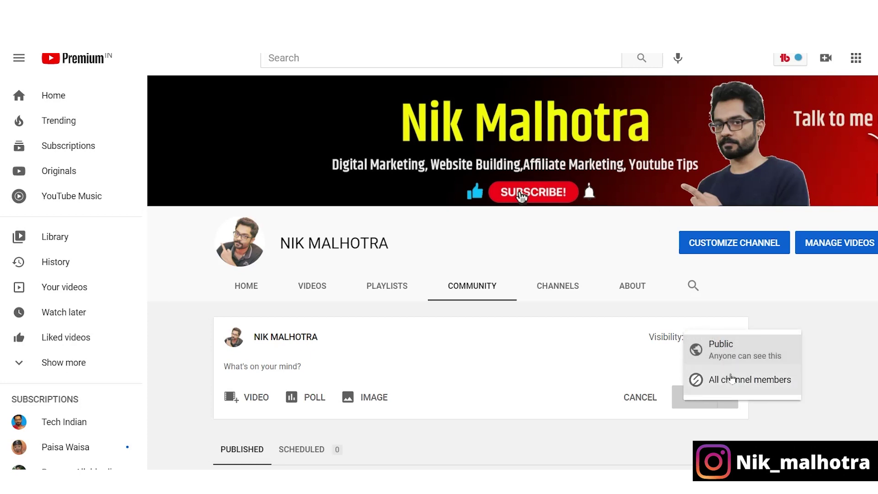
{"action": "left_click", "coordinate": [768, 385]}
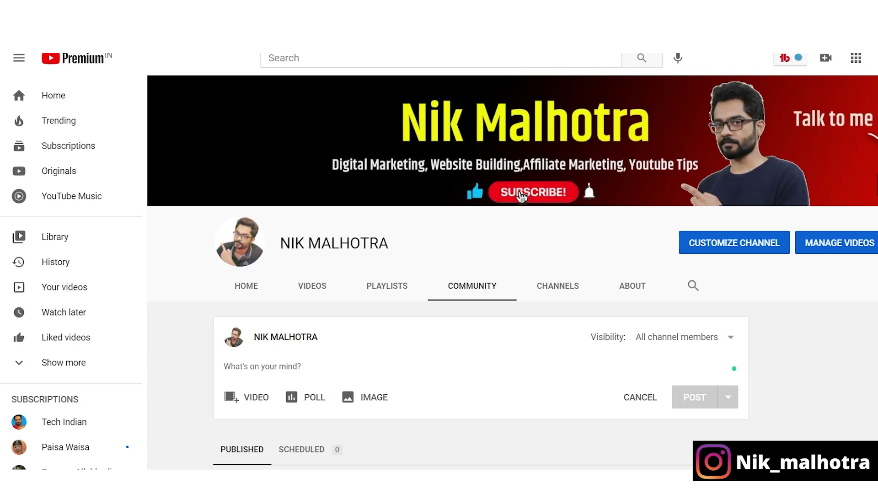
Find the published members-only welcome post on the Community page and highlight its message to read it
{"action": "scroll", "coordinate": [521, 195], "scroll_direction": "down", "scroll_amount": 4}
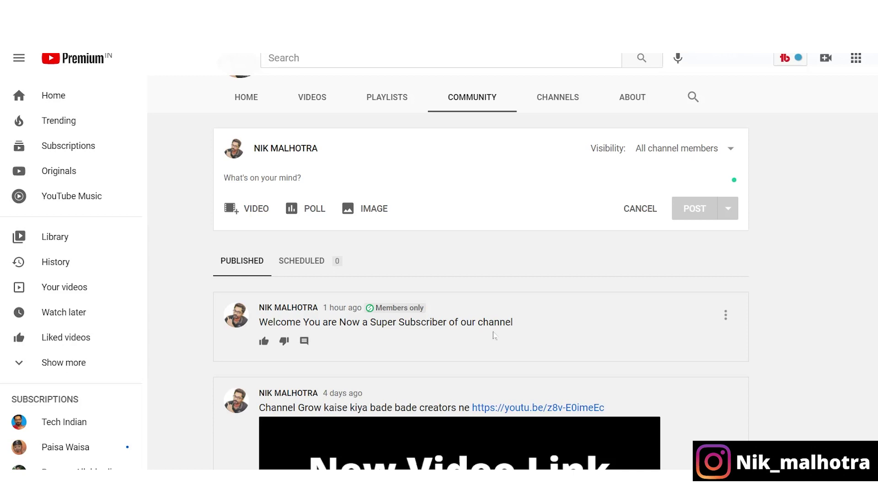
{"action": "left_click_drag", "start_coordinate": [545, 326], "coordinate": [259, 323]}
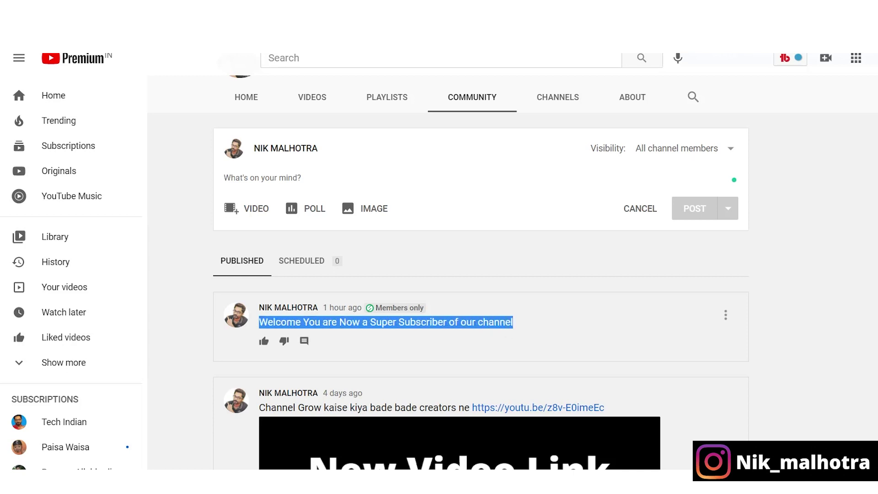
{"action": "left_click", "coordinate": [555, 337]}
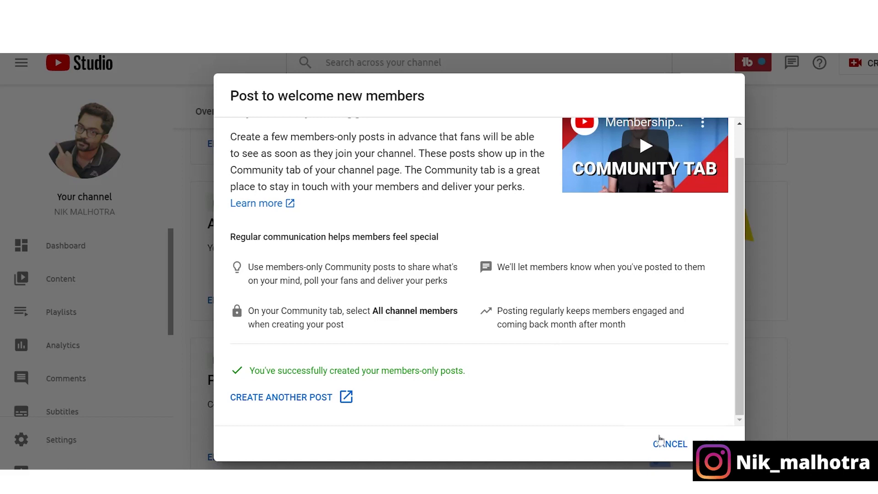
Return to YouTube Studio, close the welcome-post setup, and turn on memberships for the channel
{"action": "left_click", "coordinate": [660, 441]}
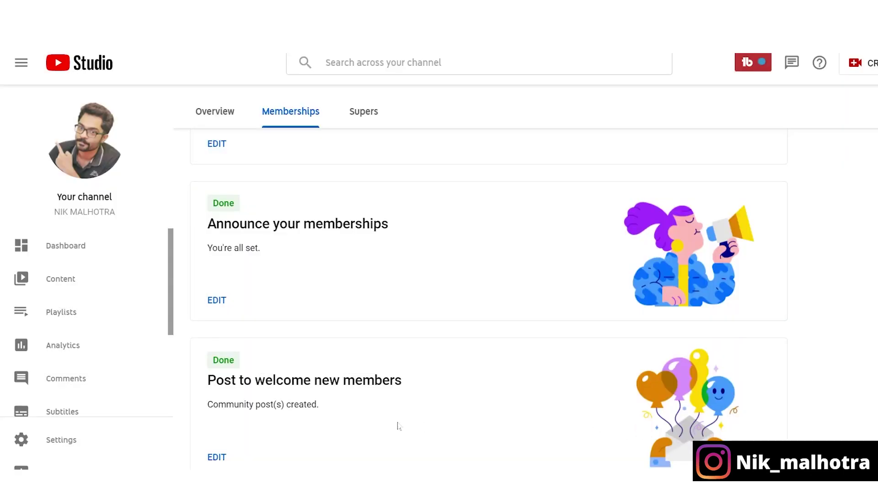
{"action": "scroll", "coordinate": [693, 334], "scroll_direction": "up", "scroll_amount": 8}
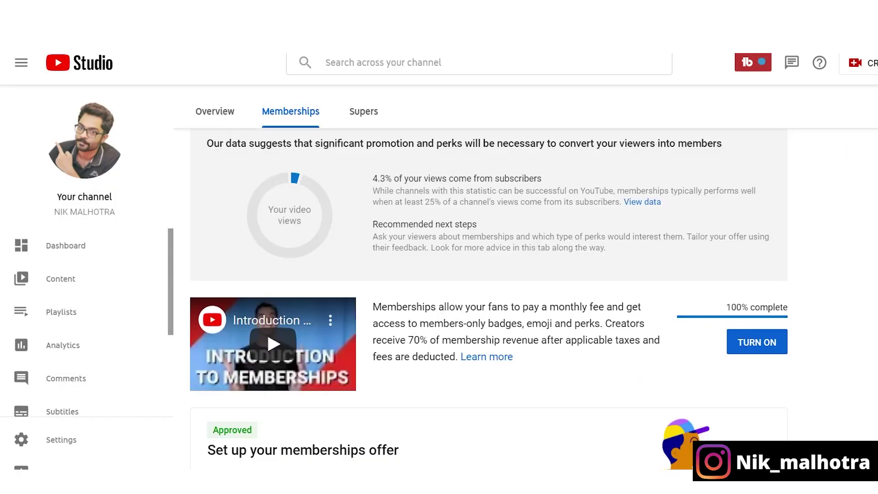
{"action": "left_click", "coordinate": [768, 348]}
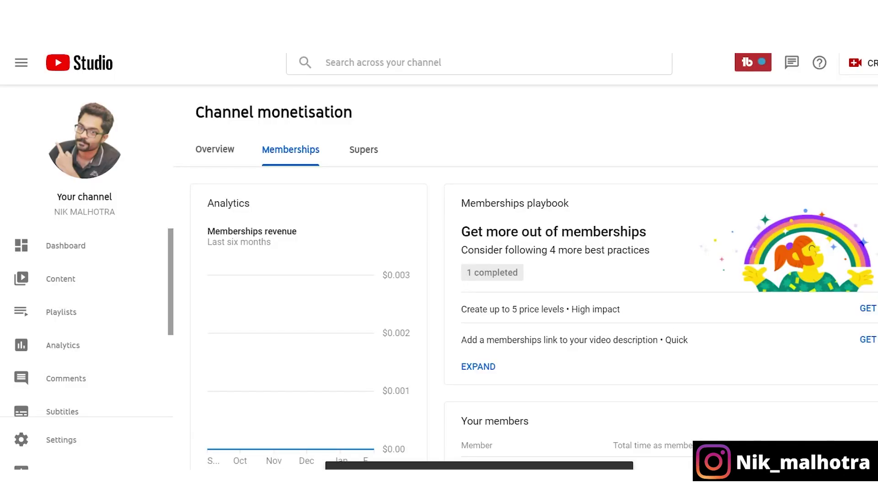
Review the memberships revenue chart, current member summary, member list and live offer on the memberships dashboard
{"action": "scroll", "coordinate": [586, 270], "scroll_direction": "down", "scroll_amount": 4}
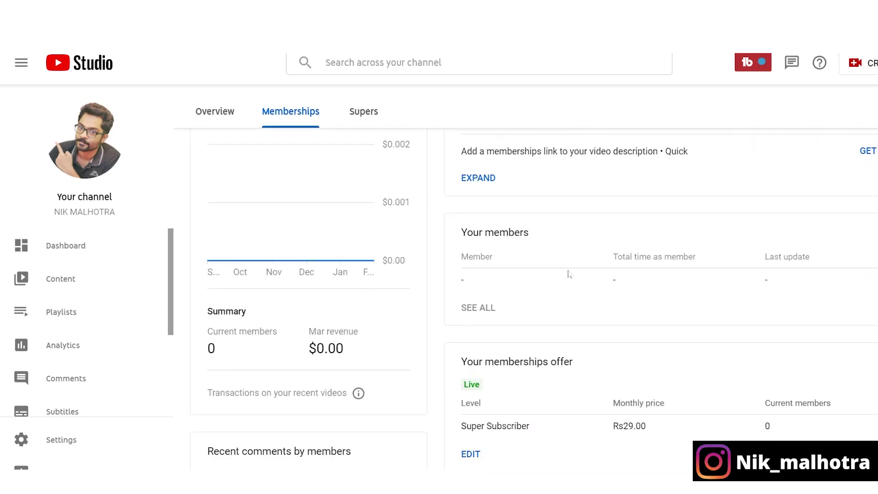
{"action": "scroll", "coordinate": [592, 311], "scroll_direction": "down", "scroll_amount": 1}
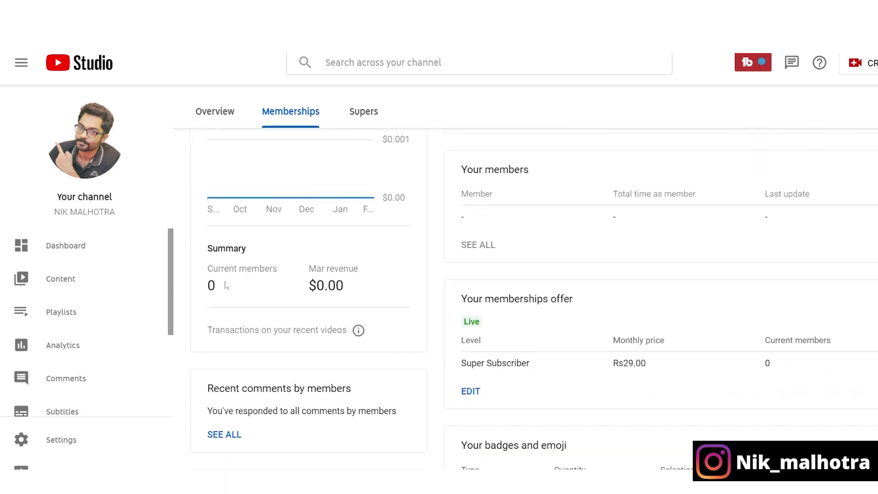
{"action": "scroll", "coordinate": [247, 270], "scroll_direction": "up", "scroll_amount": 3}
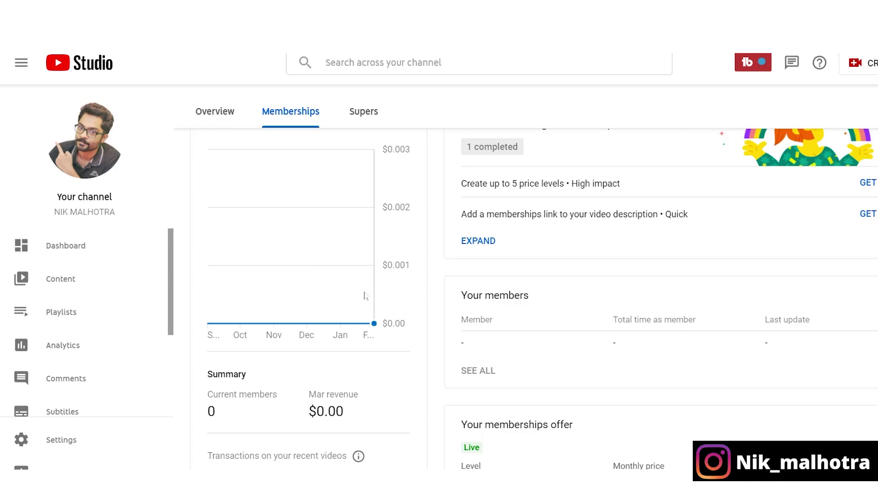
Copy the memberships link that invites viewers to join the channel
{"action": "scroll", "coordinate": [563, 348], "scroll_direction": "down", "scroll_amount": 3}
{"action": "scroll", "coordinate": [622, 337], "scroll_direction": "down", "scroll_amount": 5}
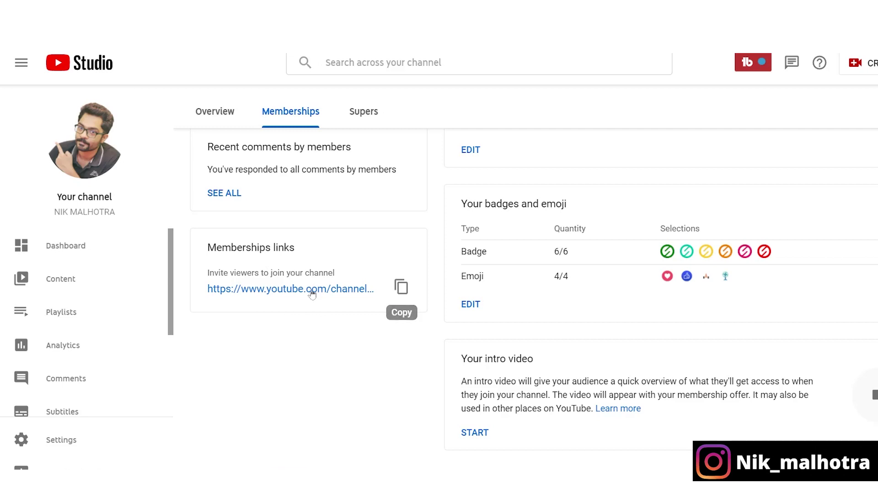
{"action": "left_click", "coordinate": [402, 289]}
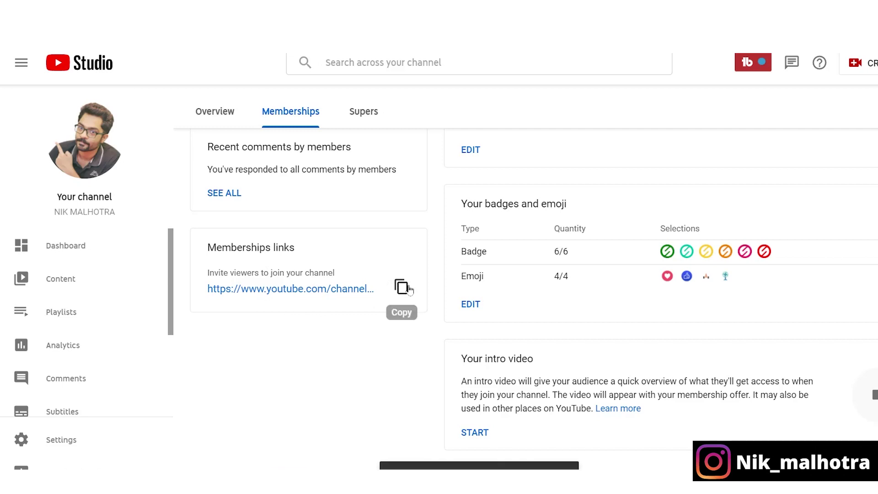